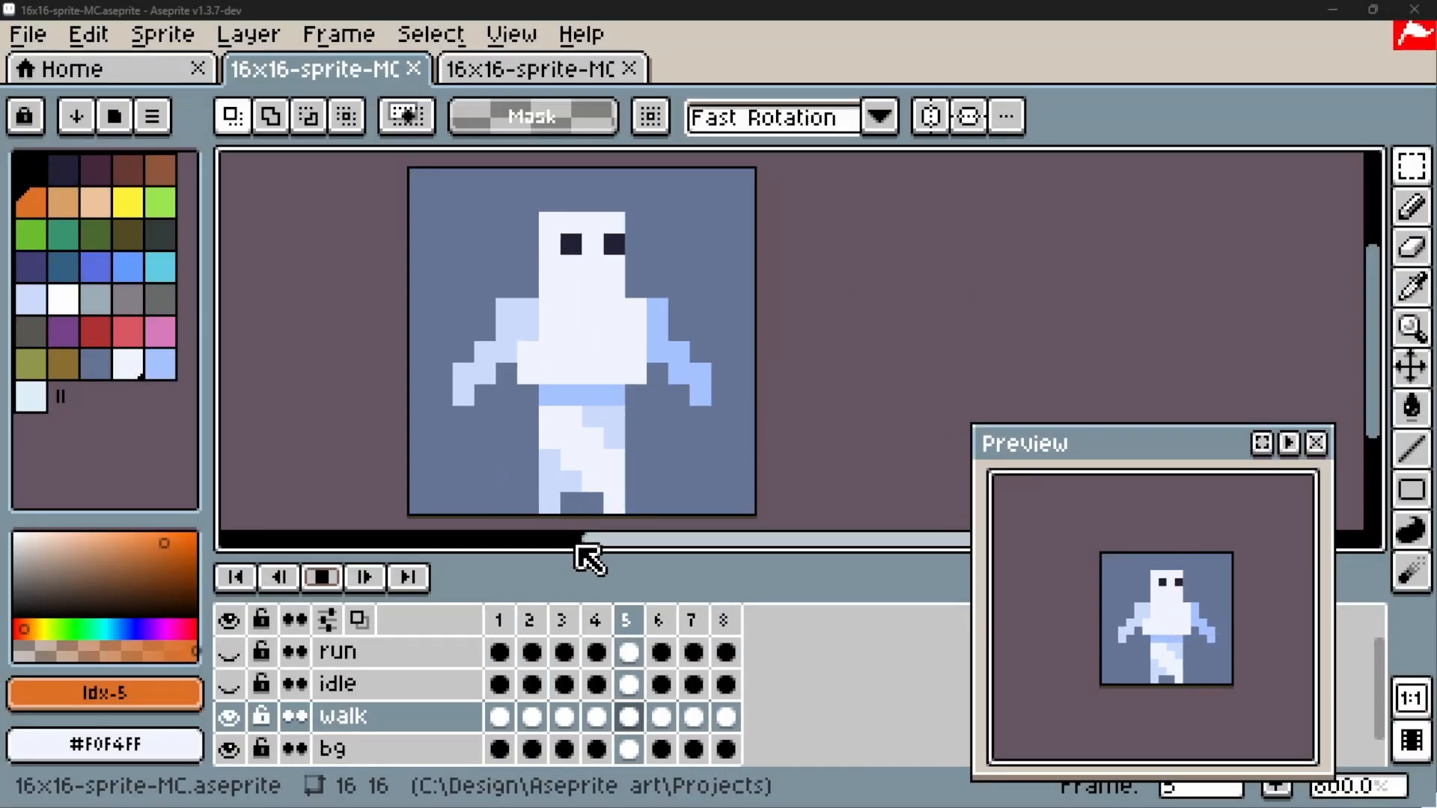
Hide the walk layer, show the run layer instead and stop the animation playback
click(230, 717)
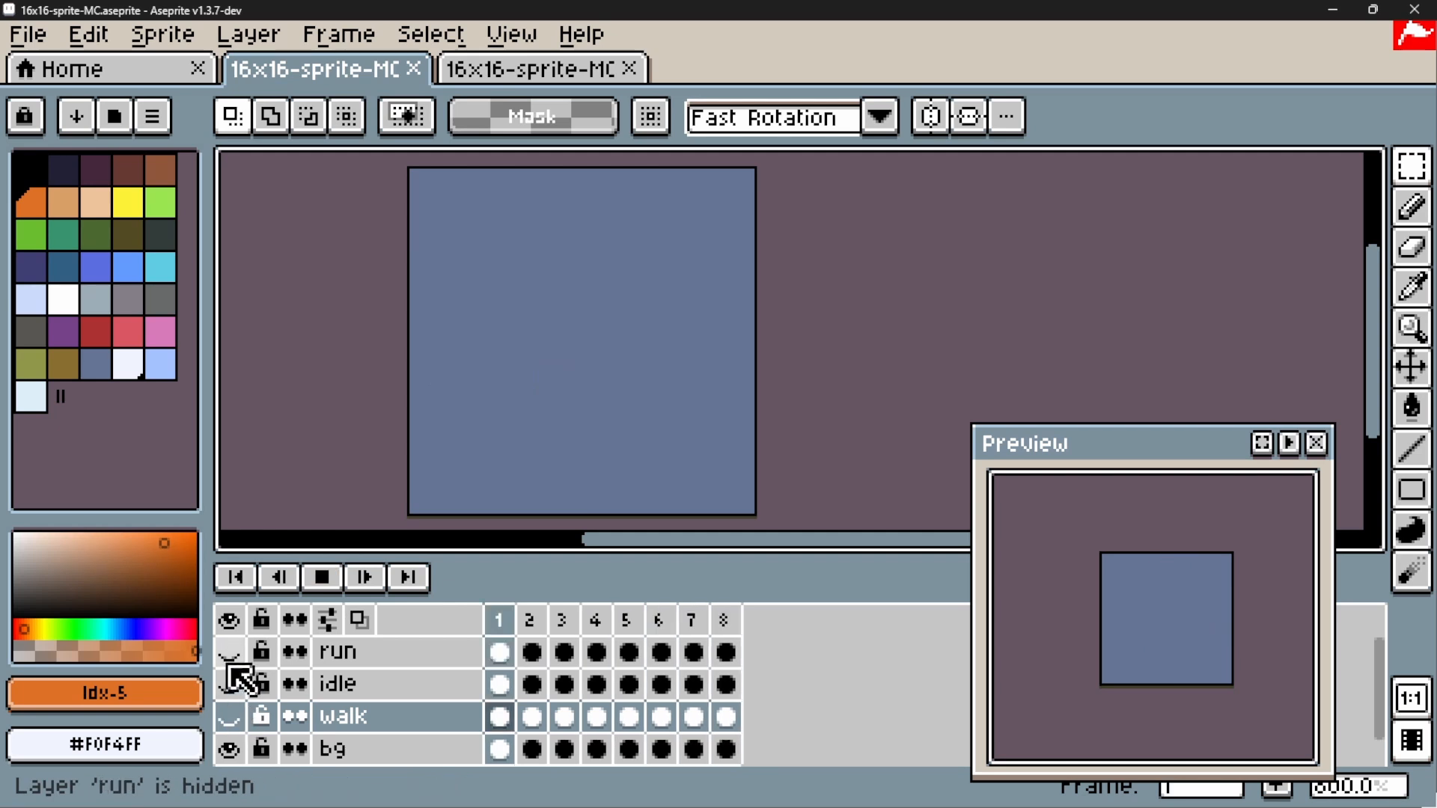
click(229, 651)
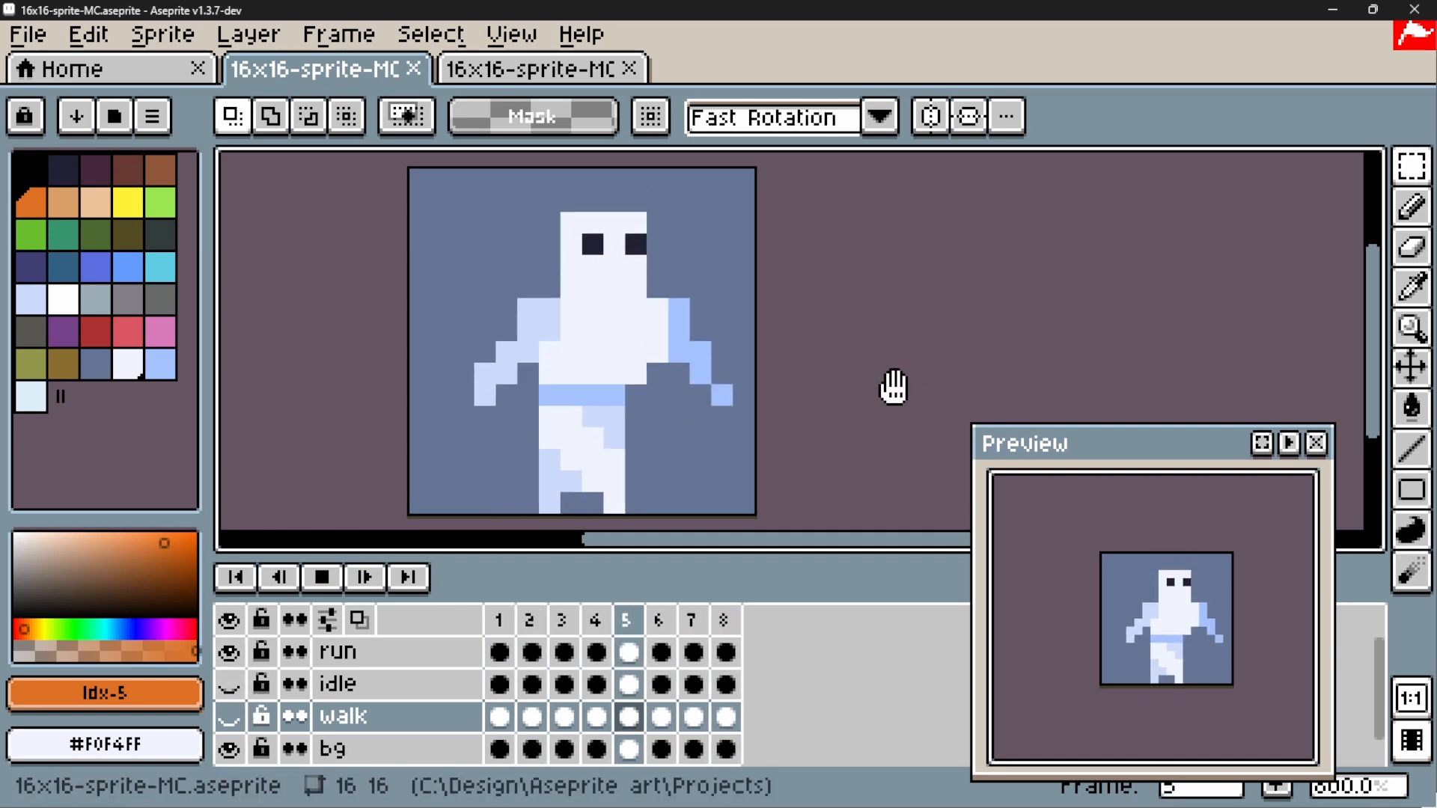
click(322, 577)
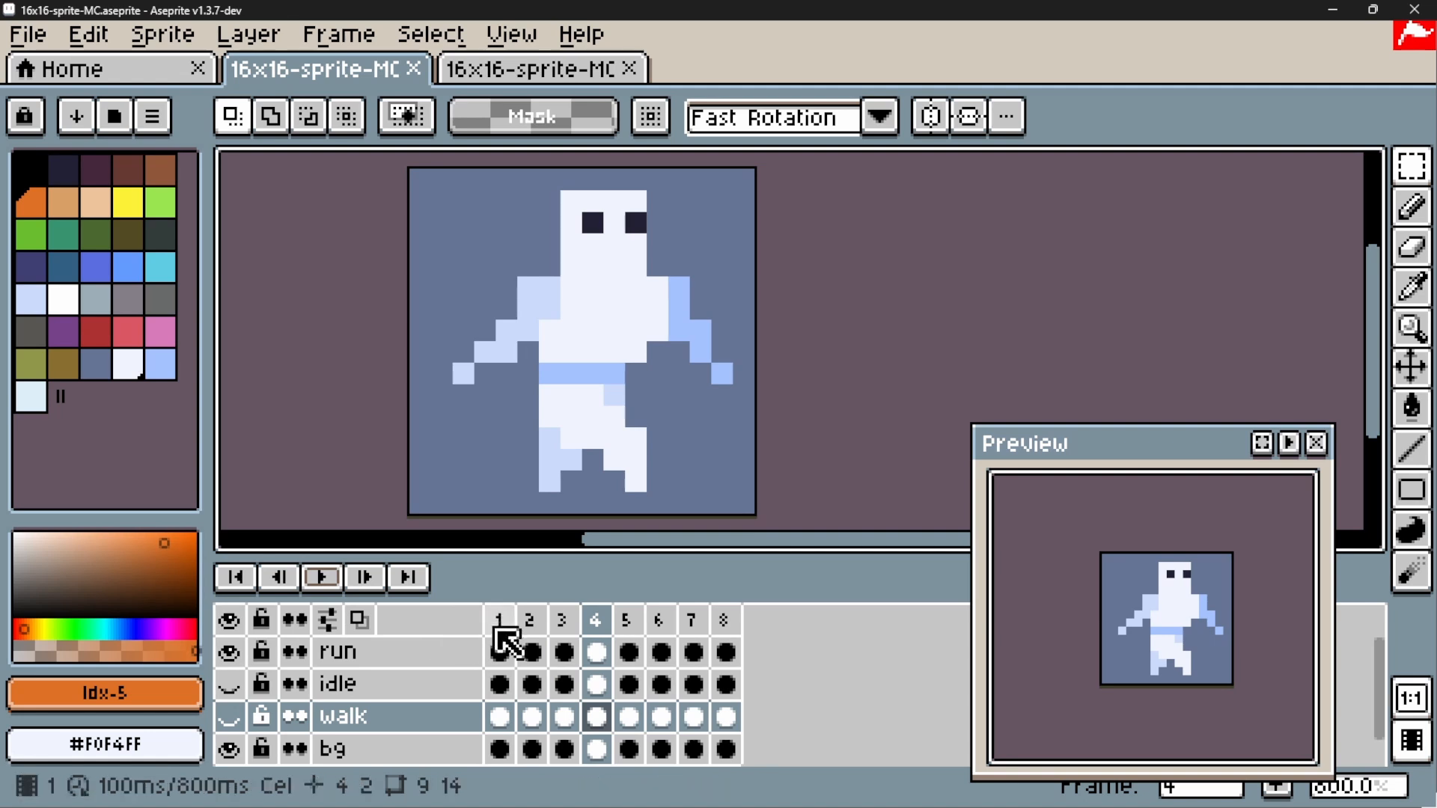
Switch to the 16x16-sprite-MC-attack sprite, play its punch animation and return to frame 1
click(507, 73)
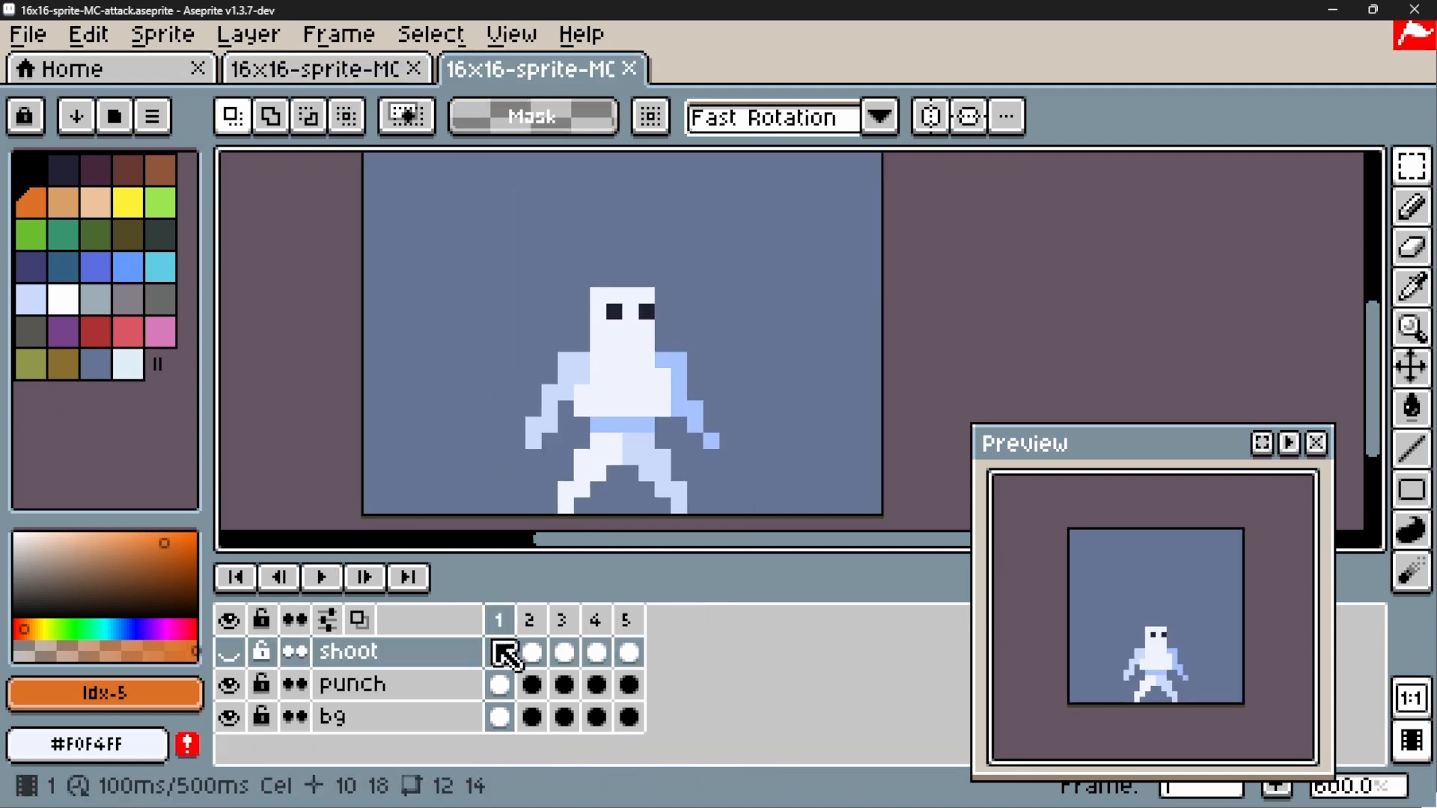
click(326, 577)
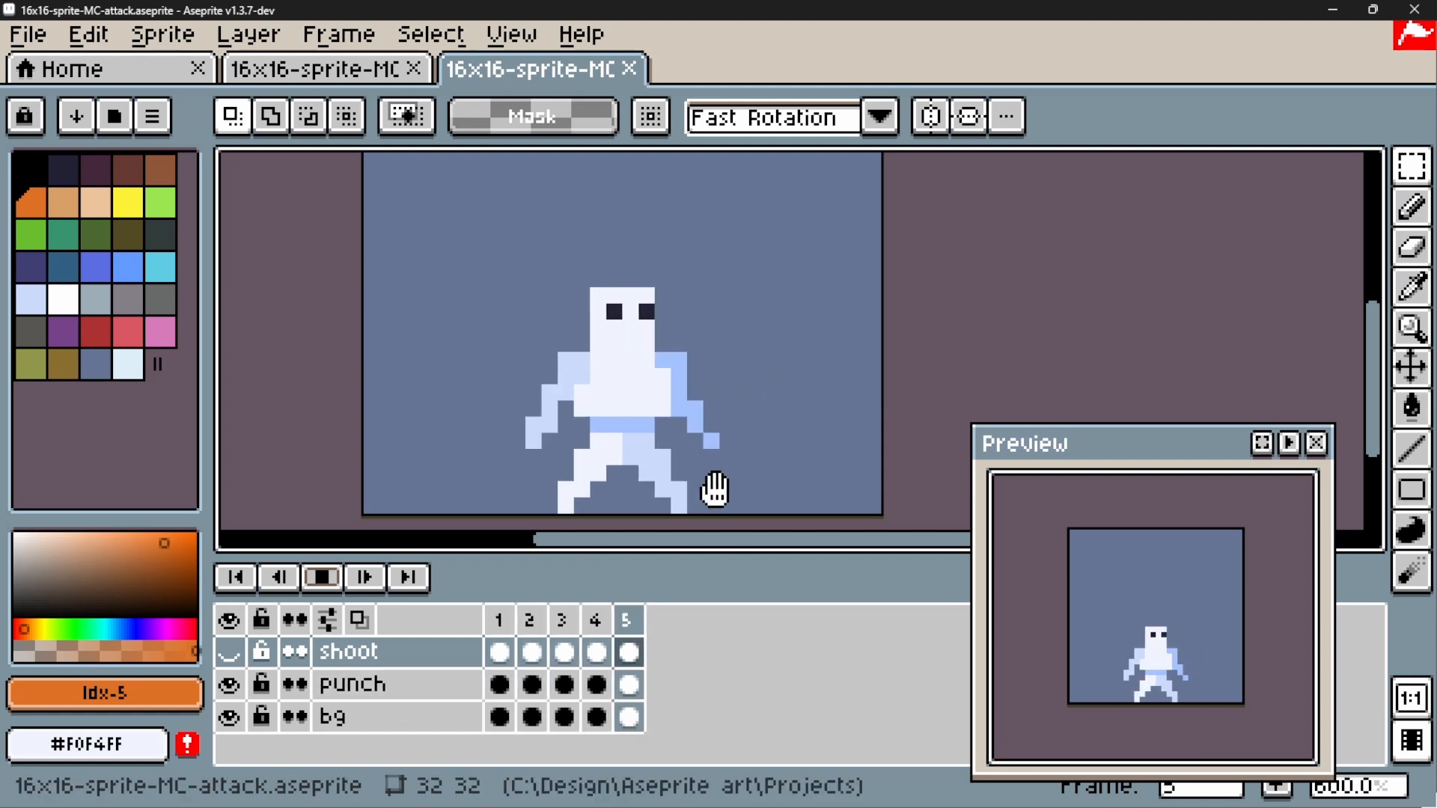
click(328, 581)
click(499, 652)
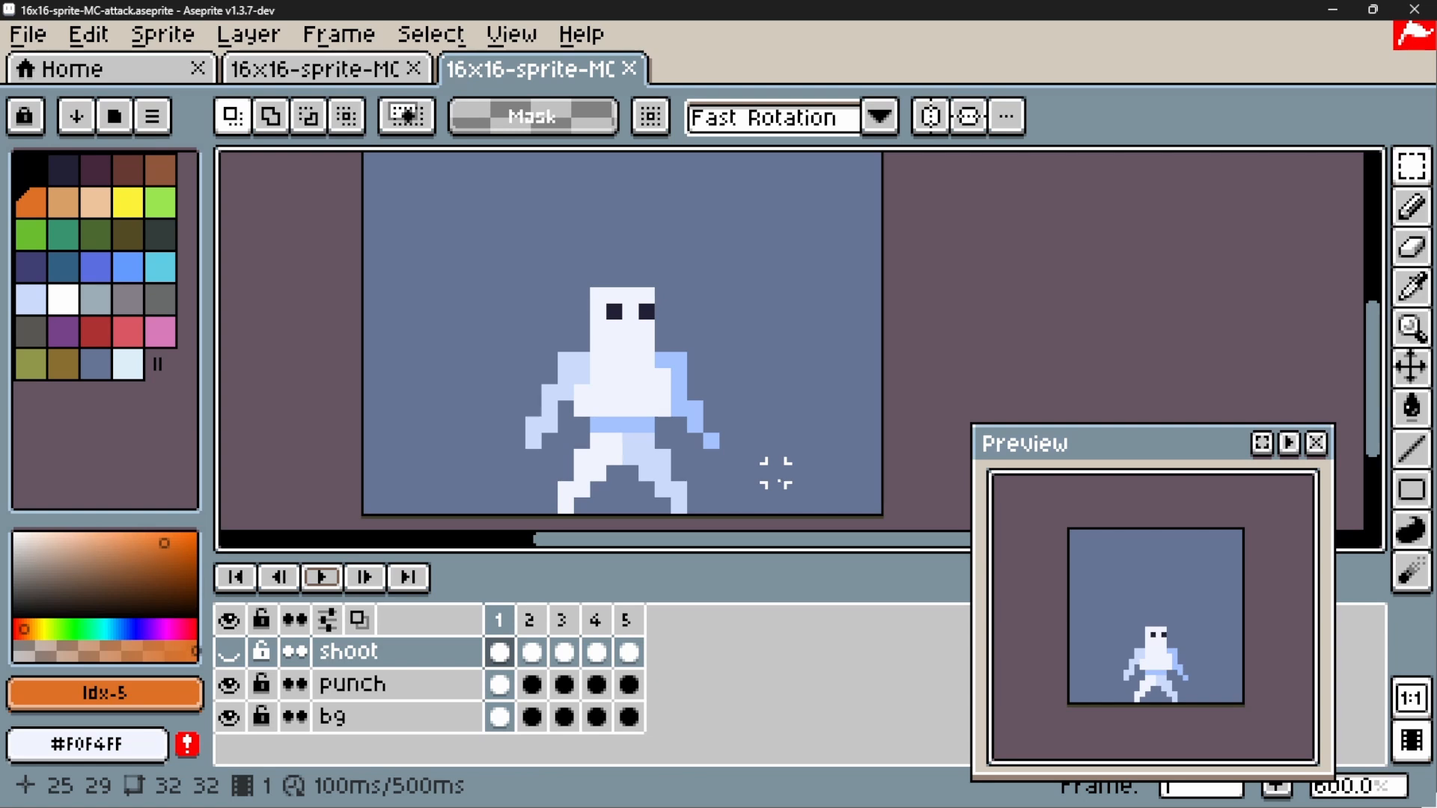
In the 16x16-sprite-MC sprite, show the idle layer and hide the run layer
click(309, 75)
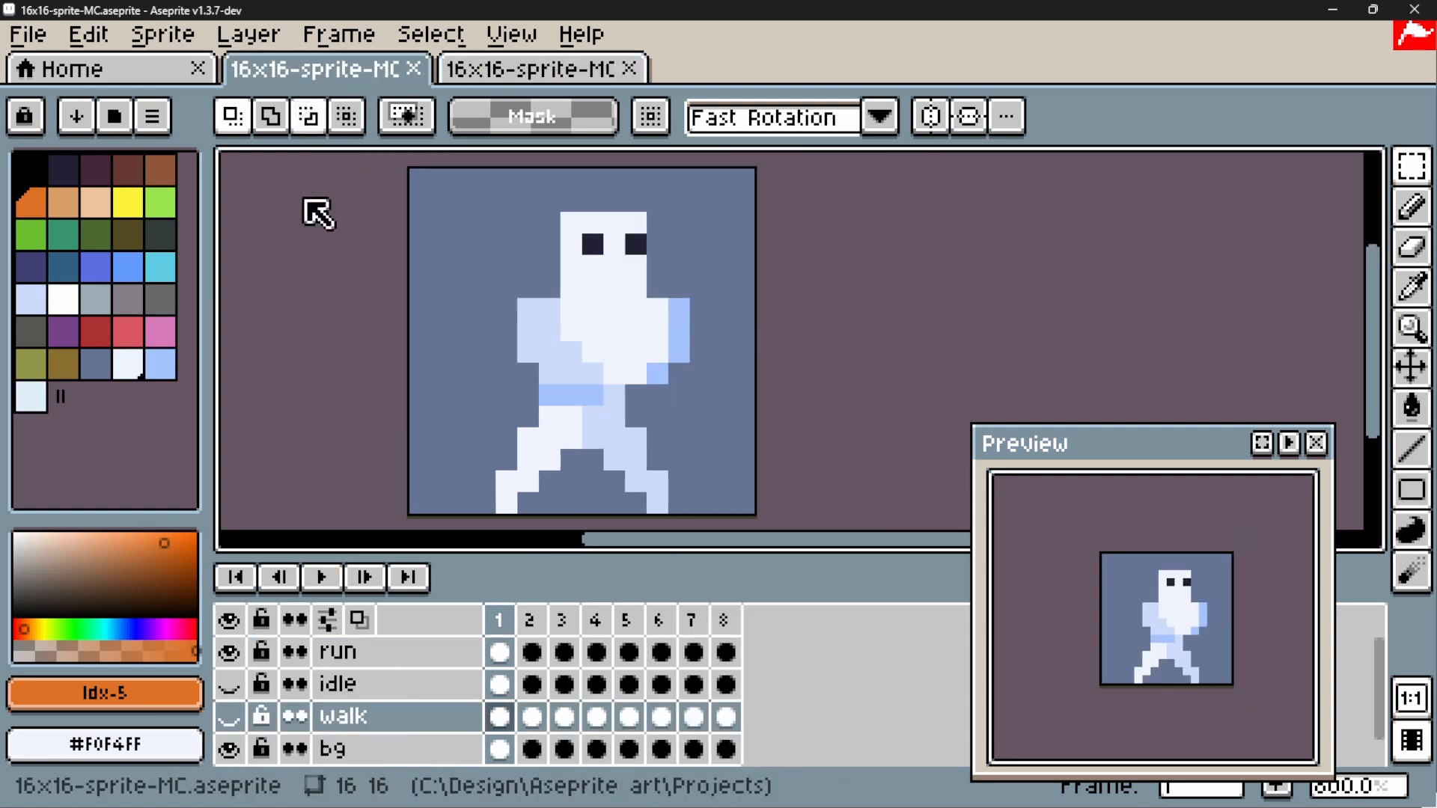
click(229, 683)
click(229, 651)
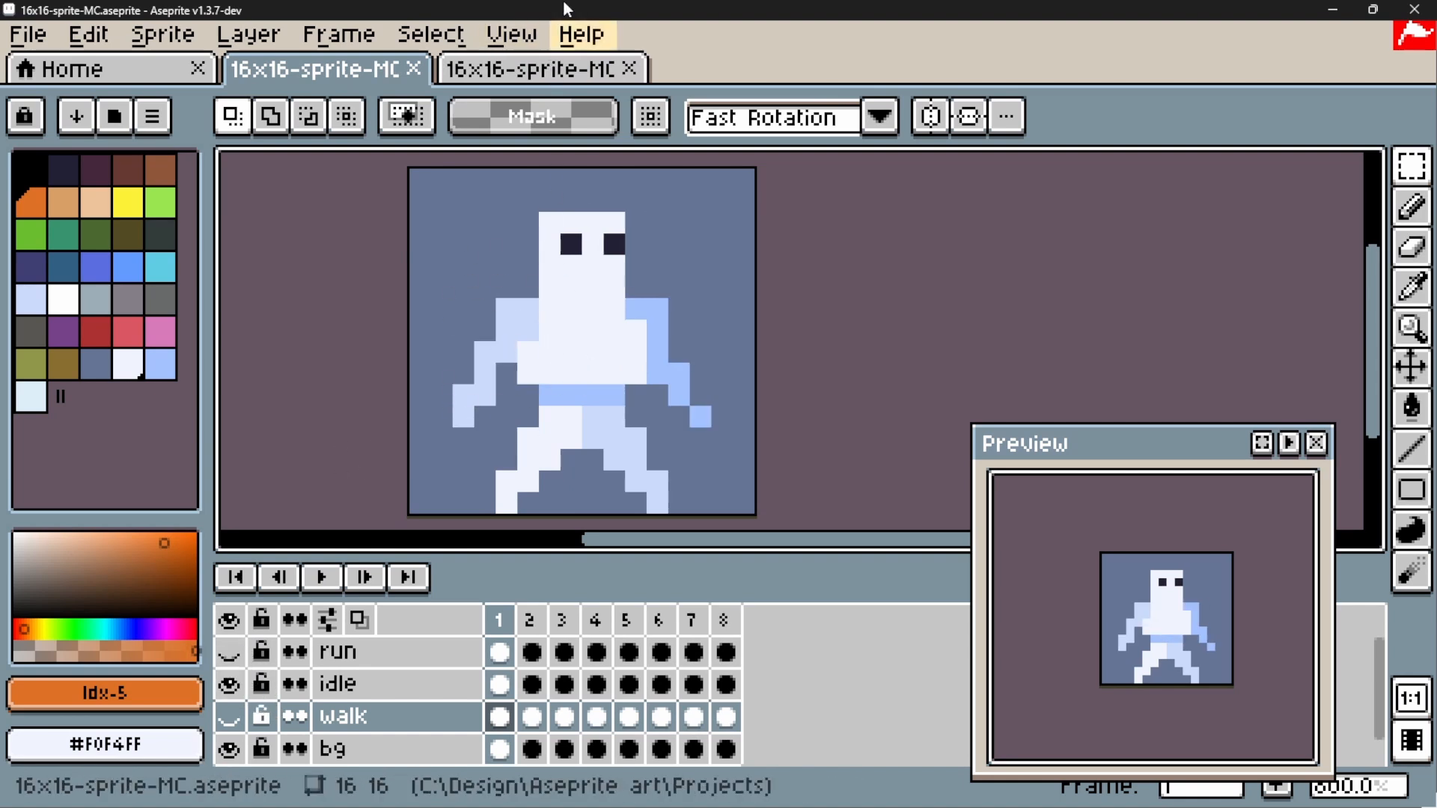
Return to the 16x16-sprite-MC-attack sprite and compare frames 1, 2 and 3 of the punch animation
click(590, 73)
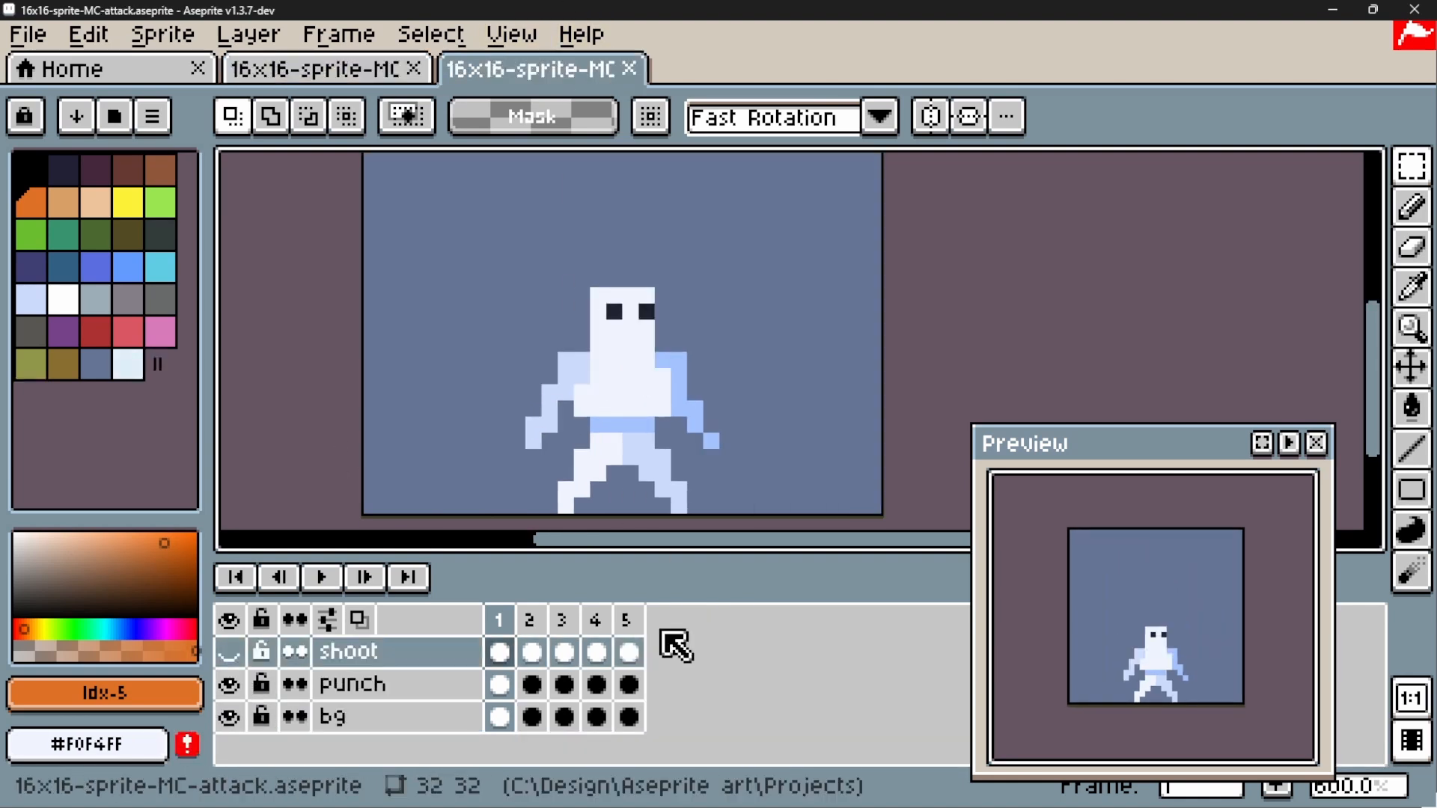
click(536, 621)
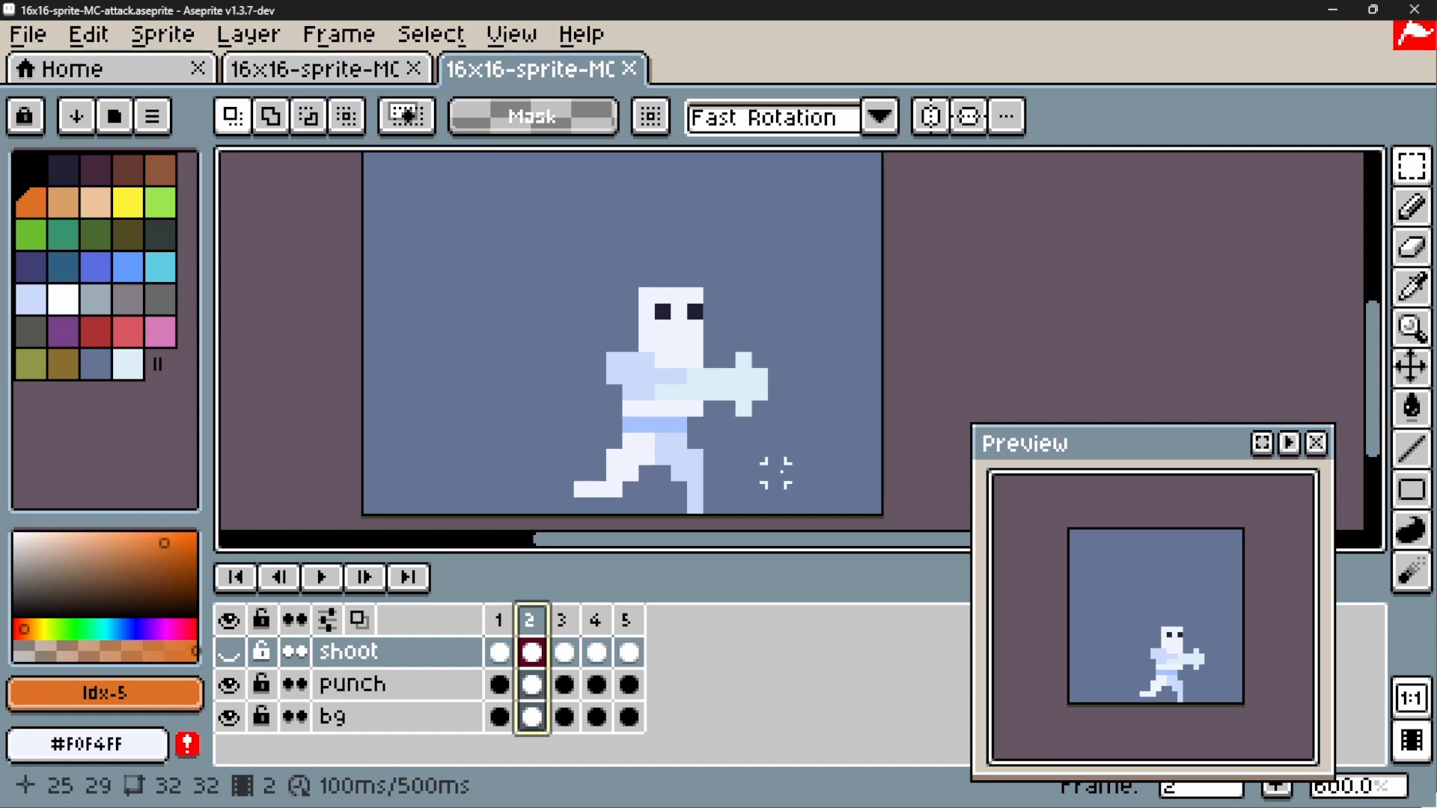
click(564, 633)
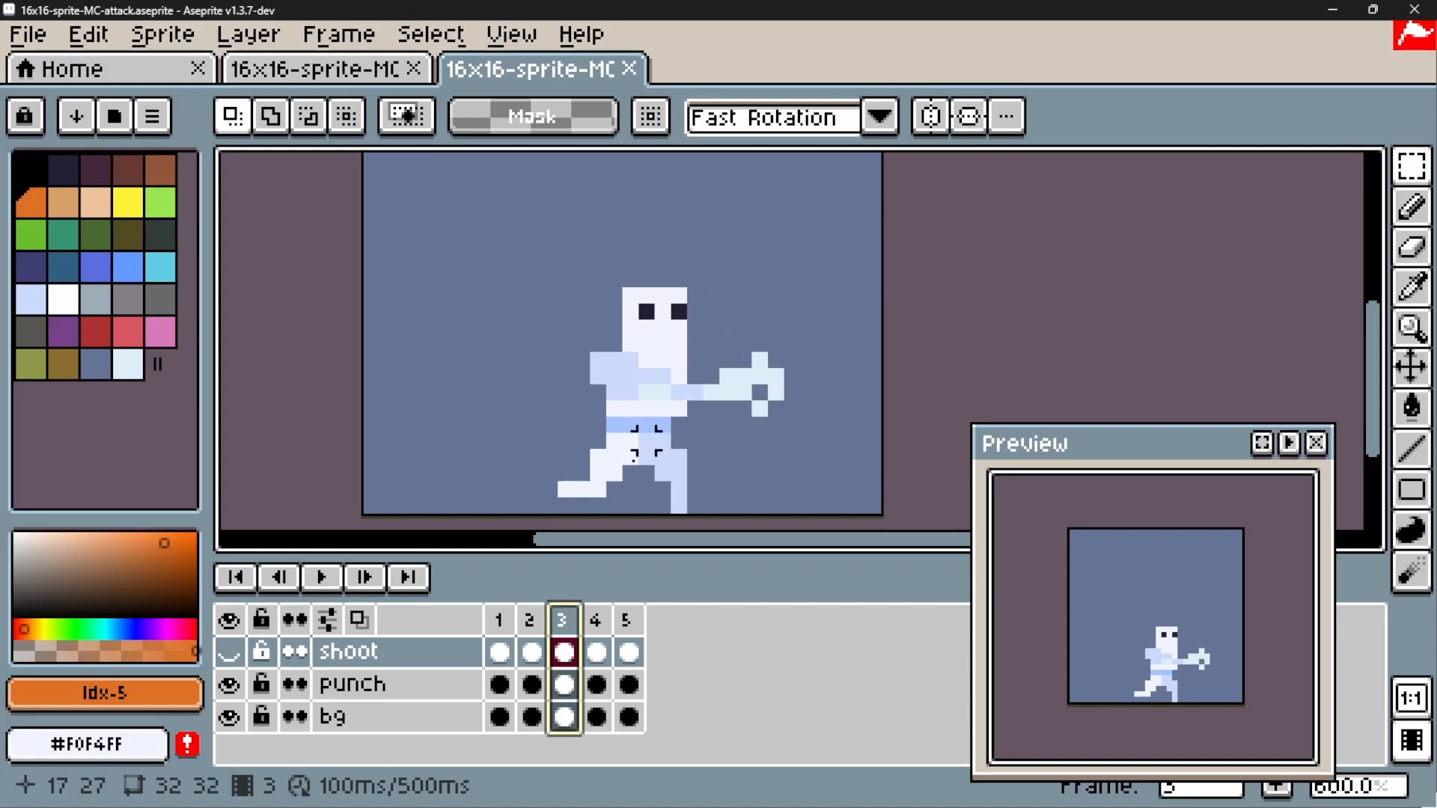
click(531, 625)
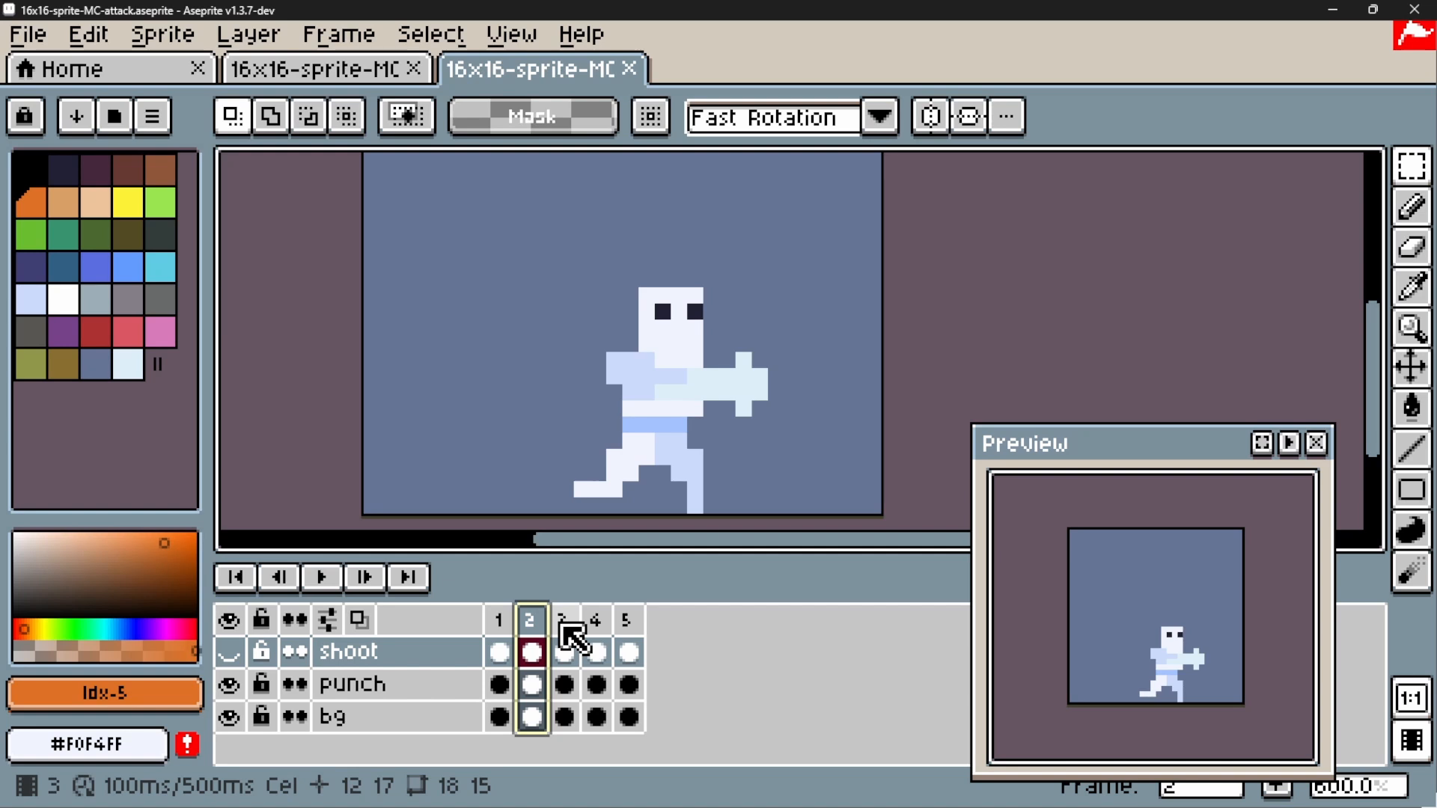
click(563, 625)
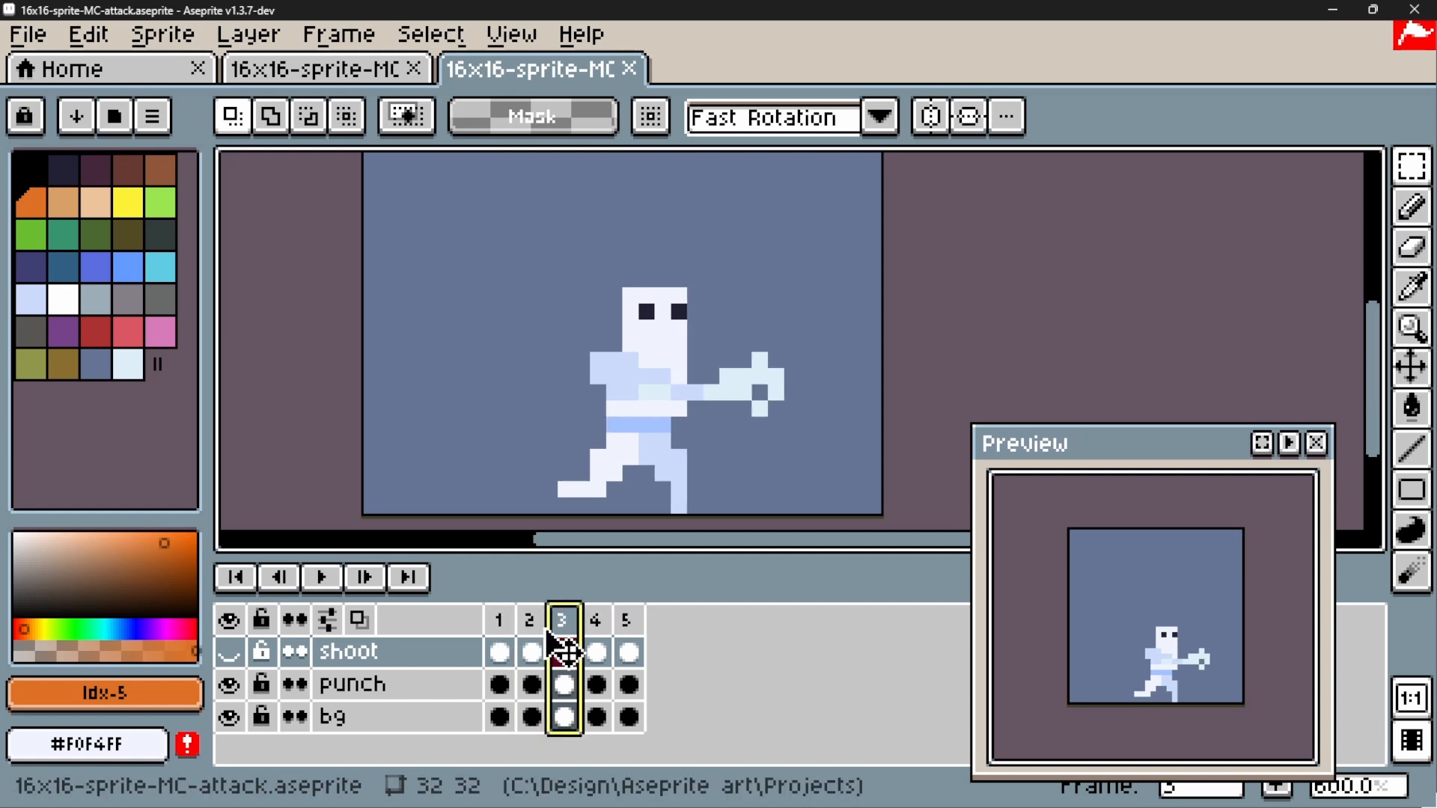
click(502, 623)
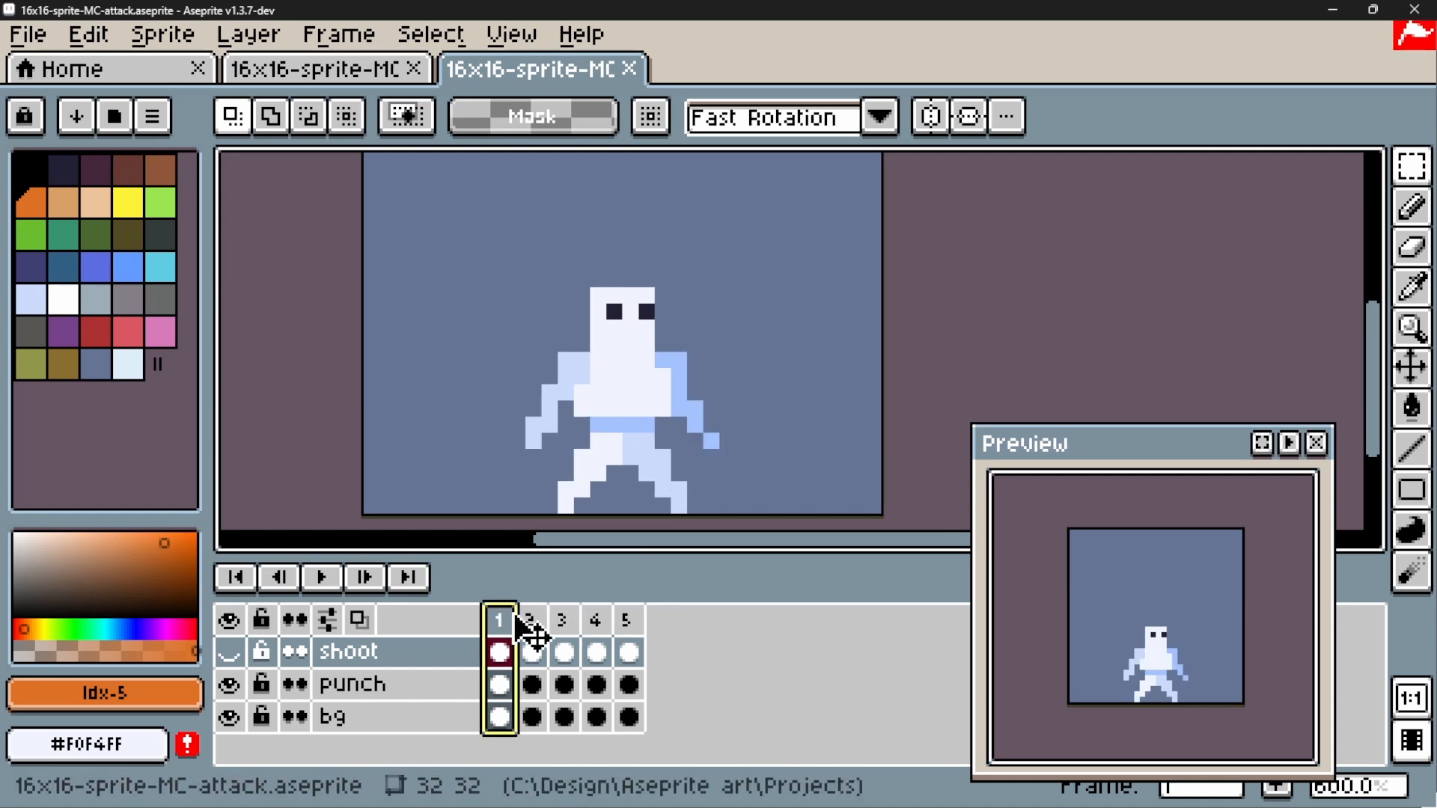
click(565, 620)
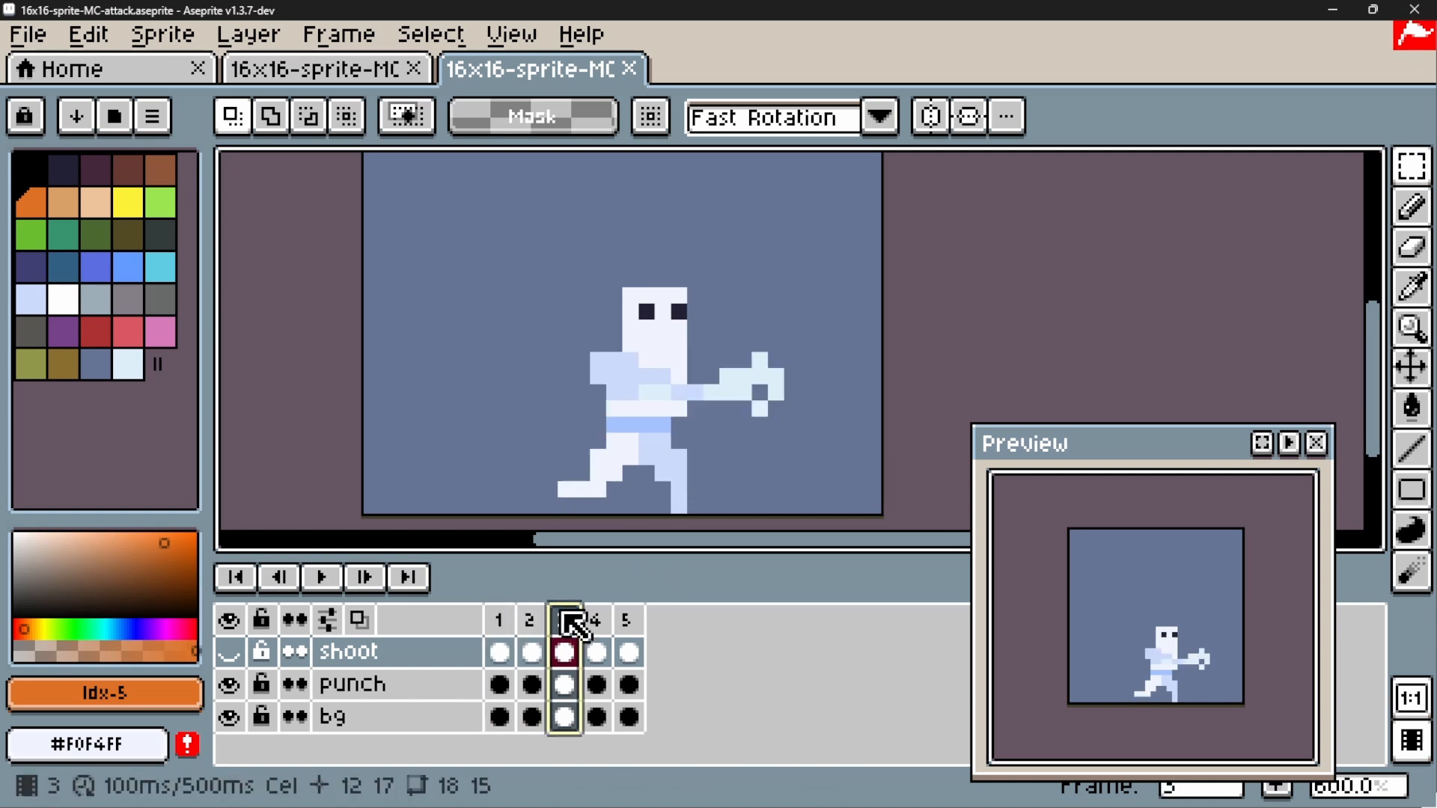
Step through punch frames 1 to 5 in order and compare the first frame with the last
click(507, 640)
click(533, 622)
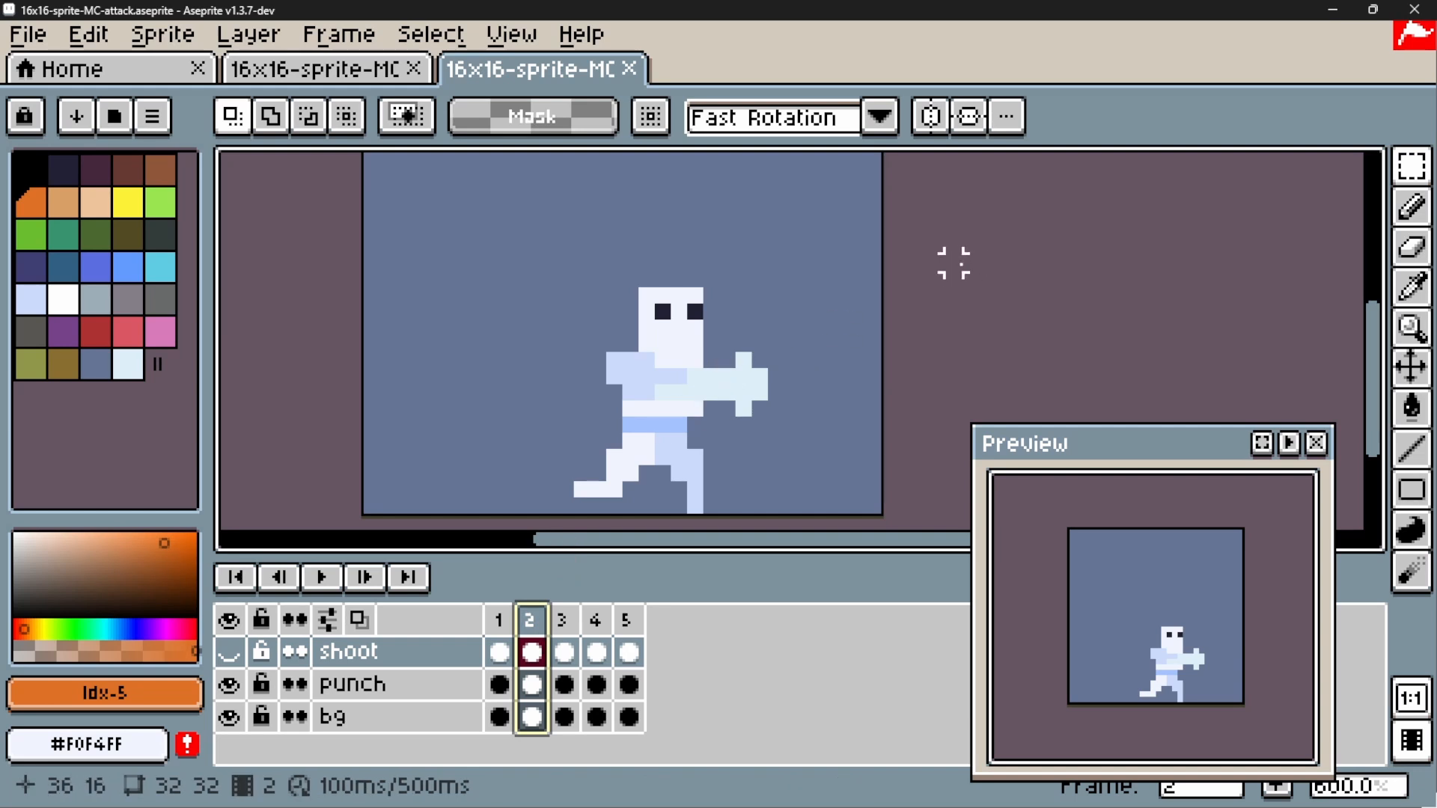
click(571, 629)
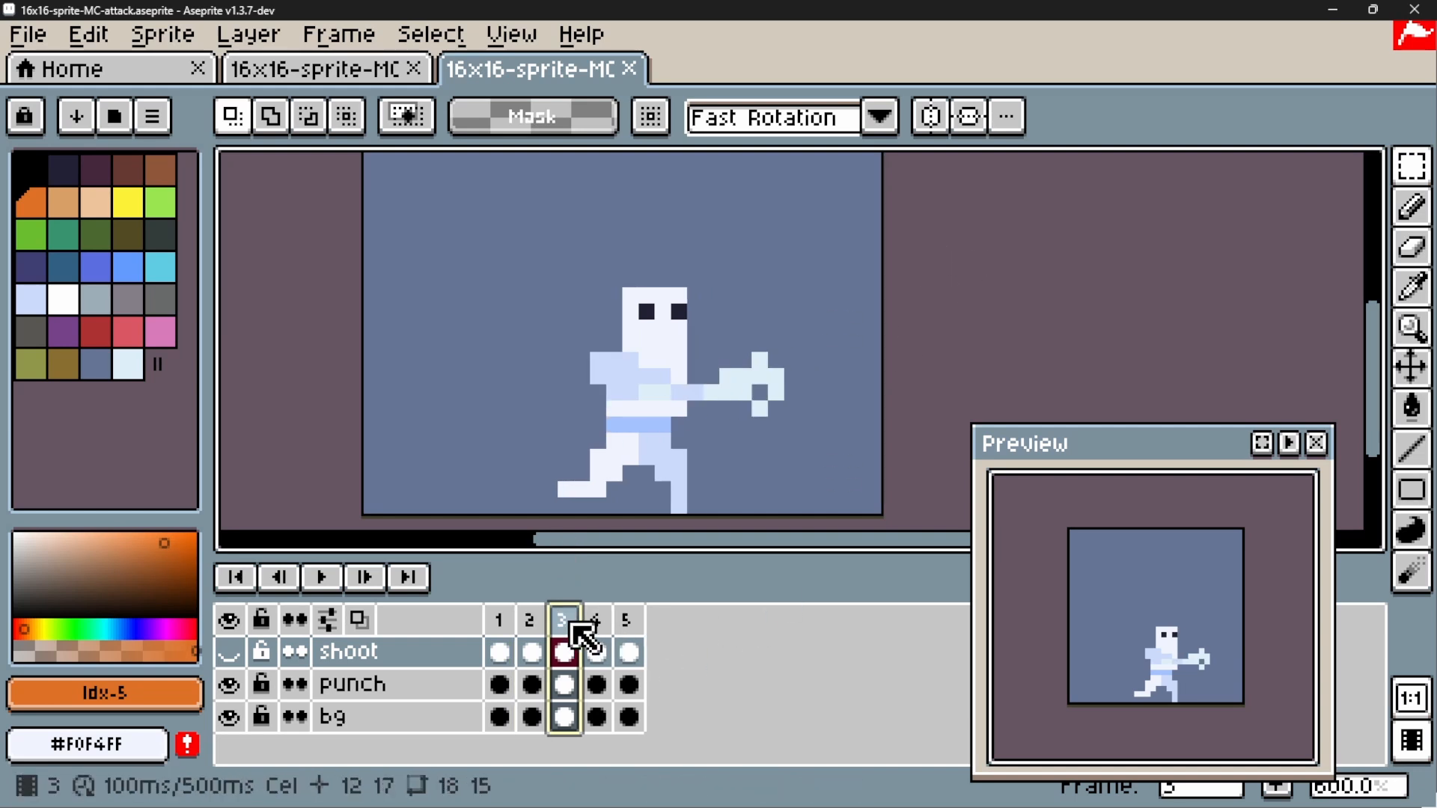
click(596, 628)
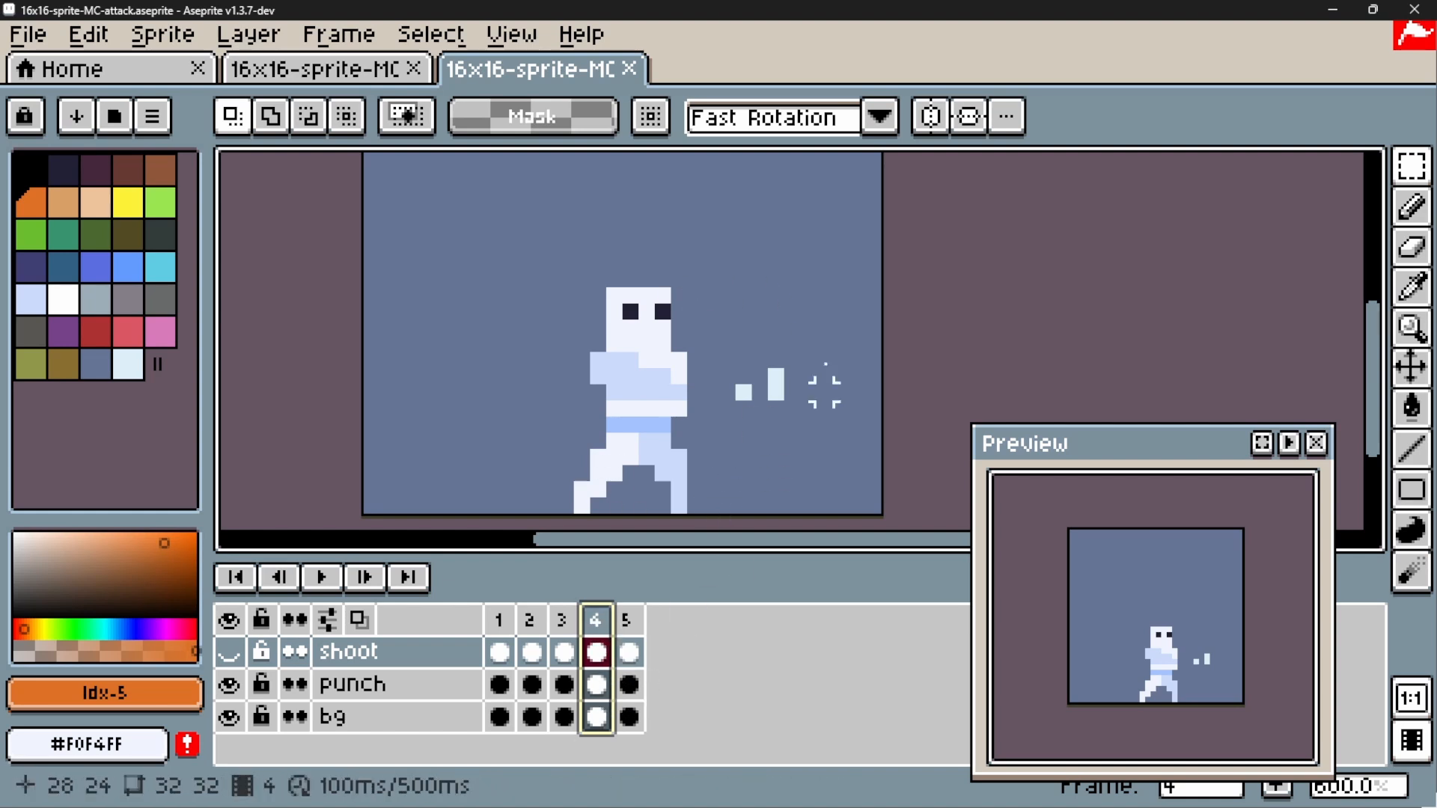
click(627, 619)
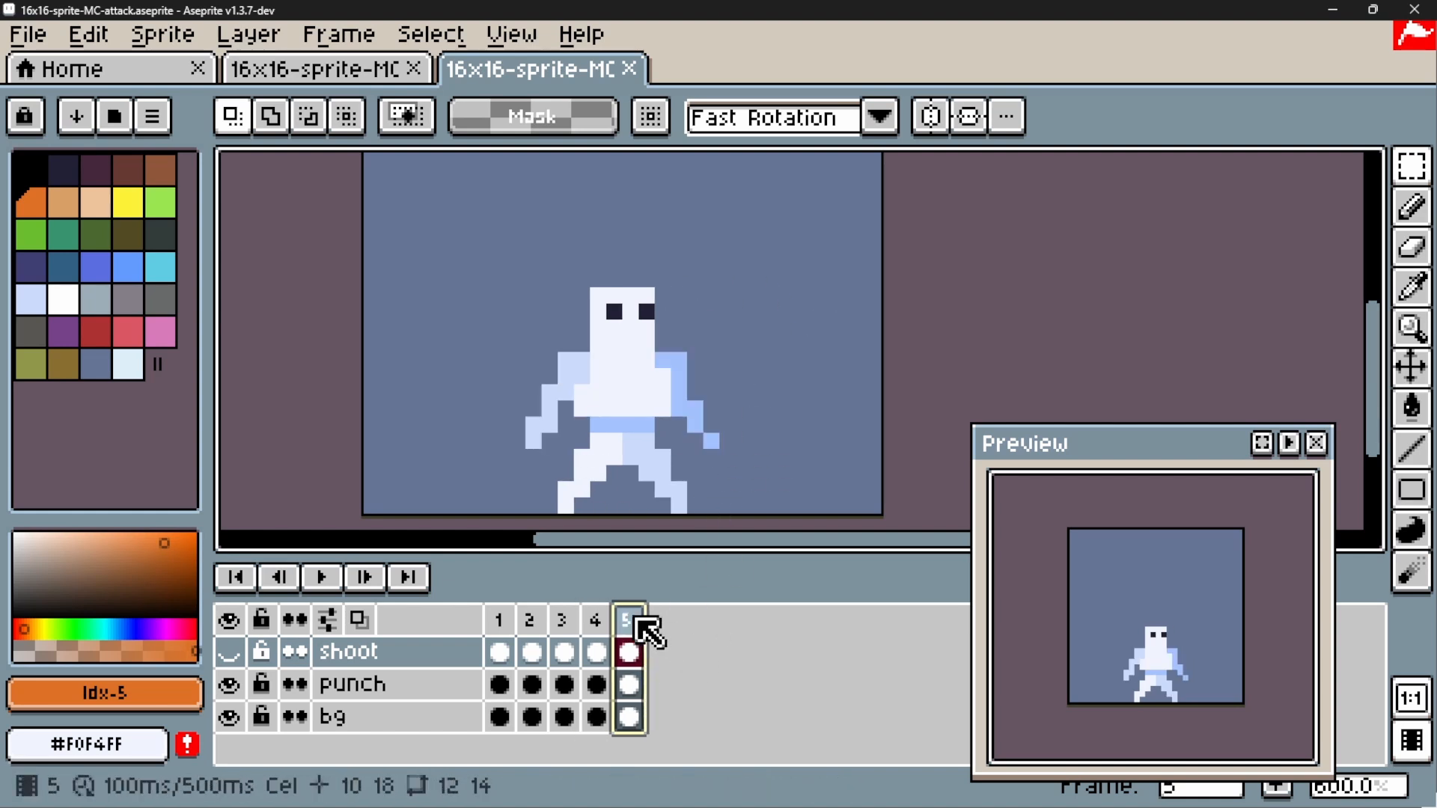
click(500, 623)
click(633, 633)
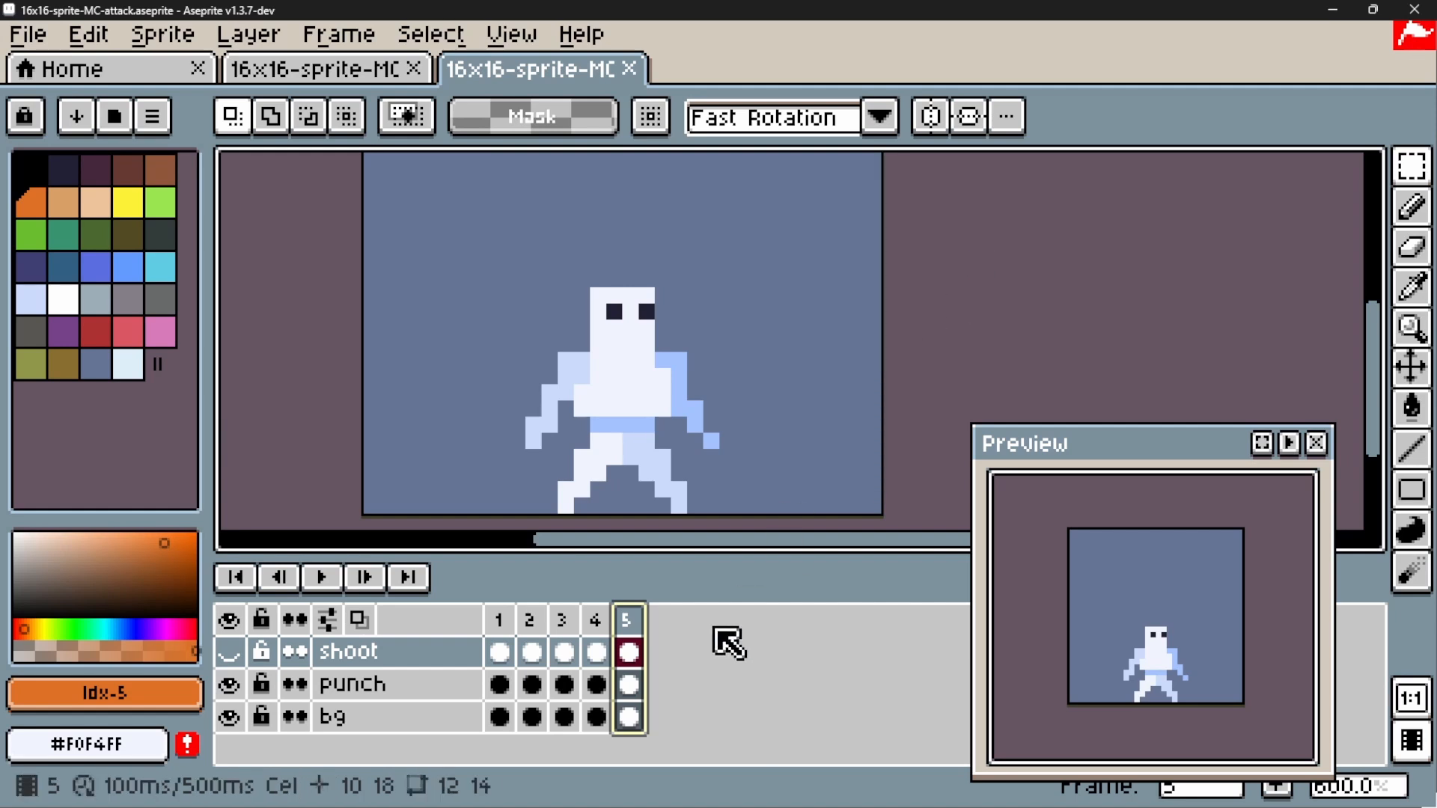
Play the punch animation, stop it and go back to frame 1
click(331, 579)
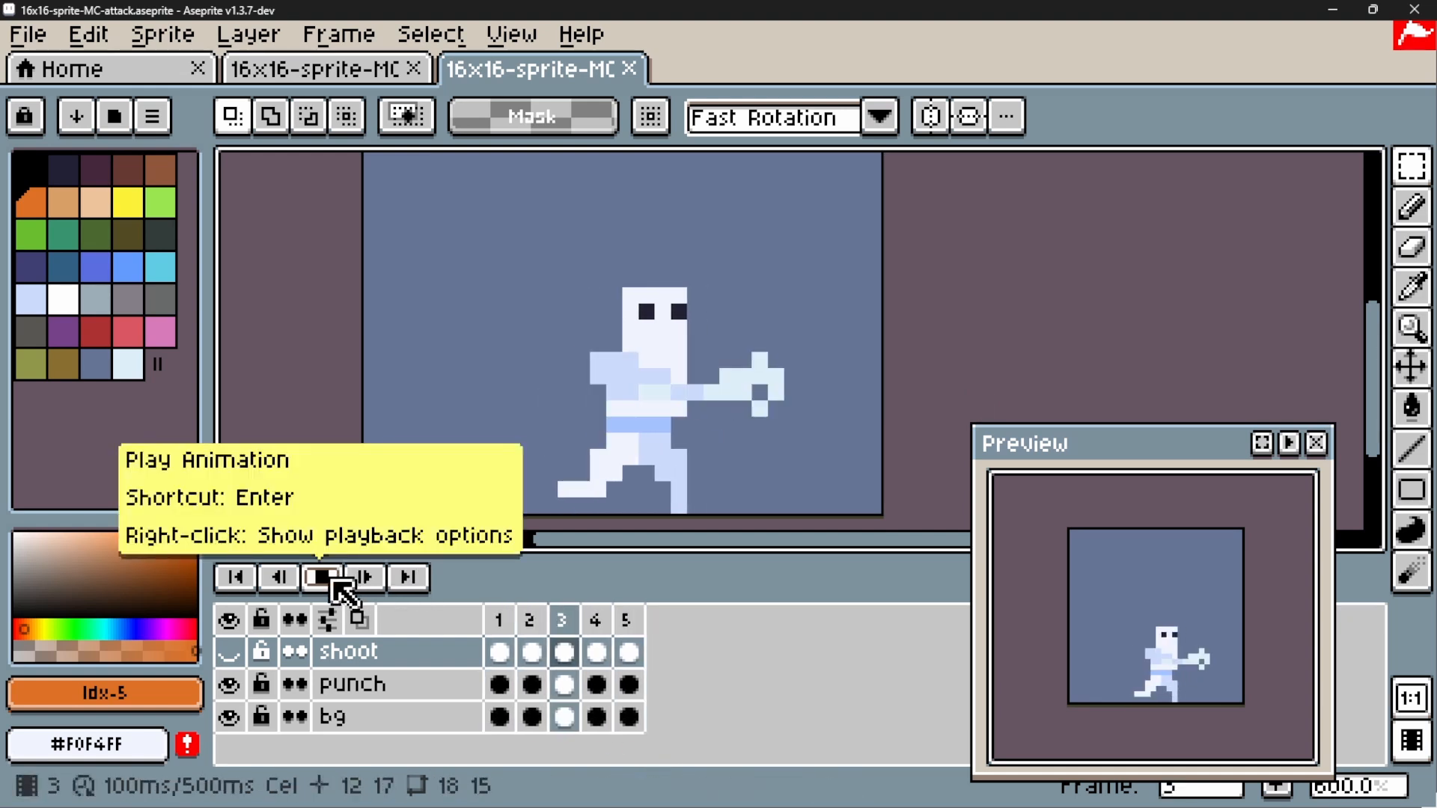
click(333, 582)
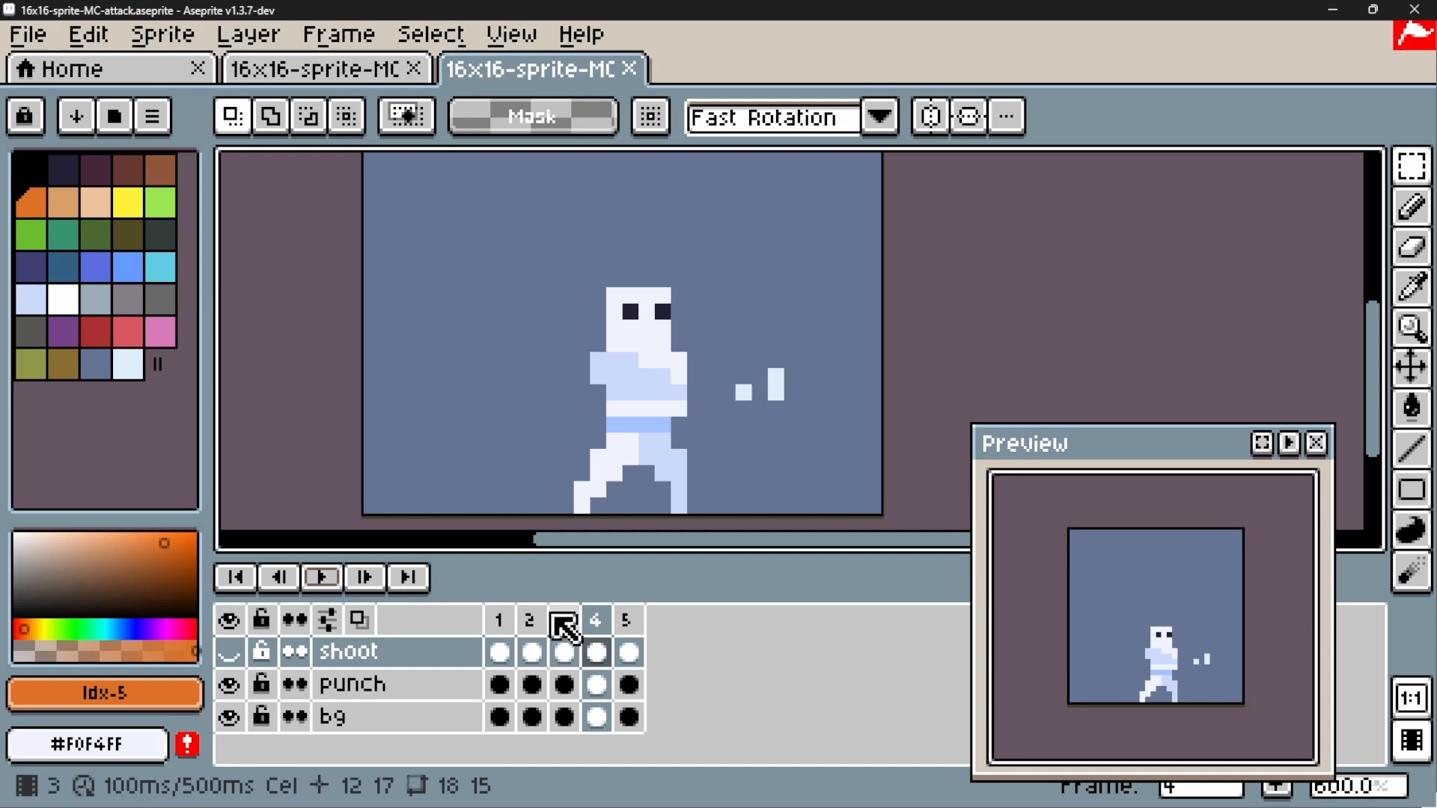
click(500, 621)
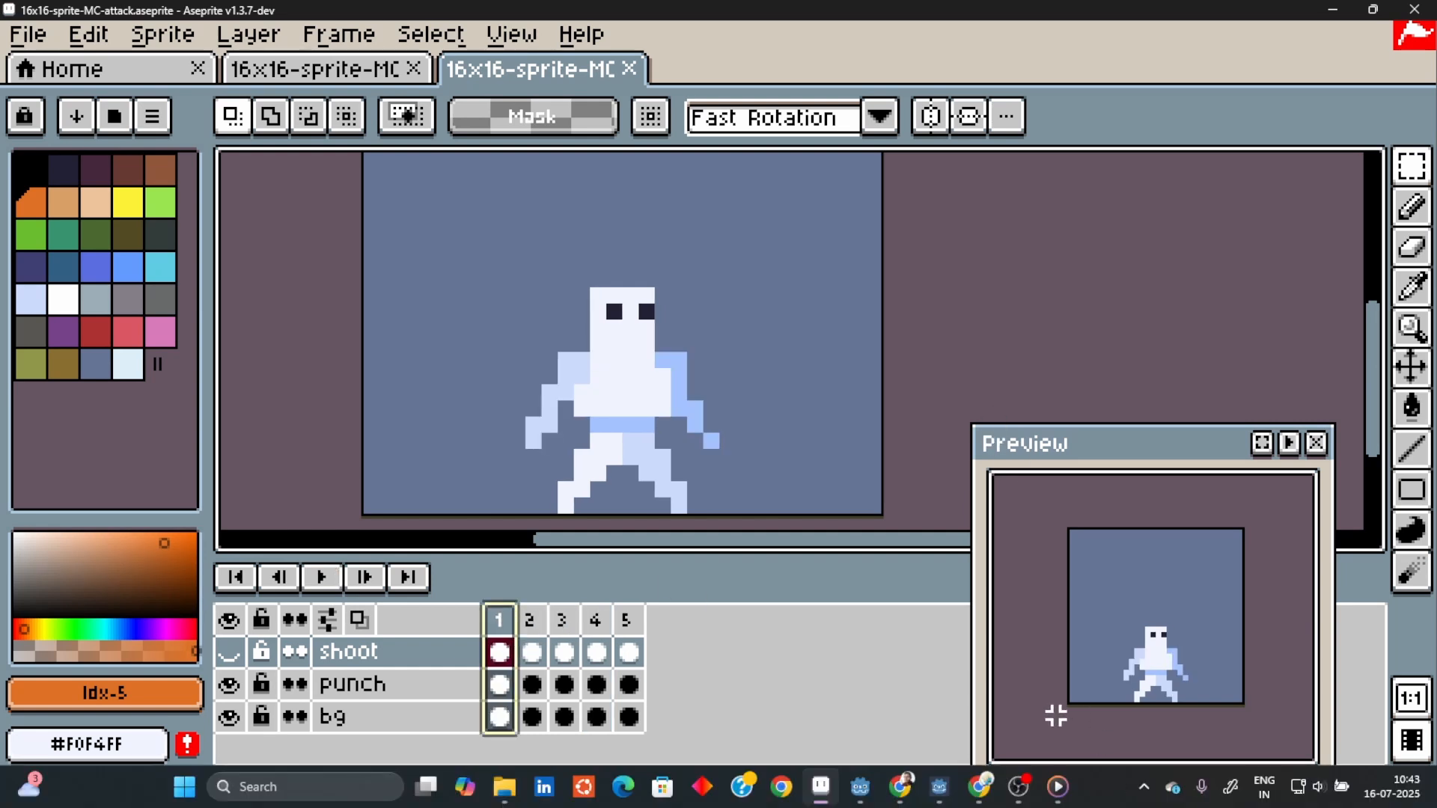
Switch to the running Platformer debug game and test running, jumping and punching at the enemy
click(938, 790)
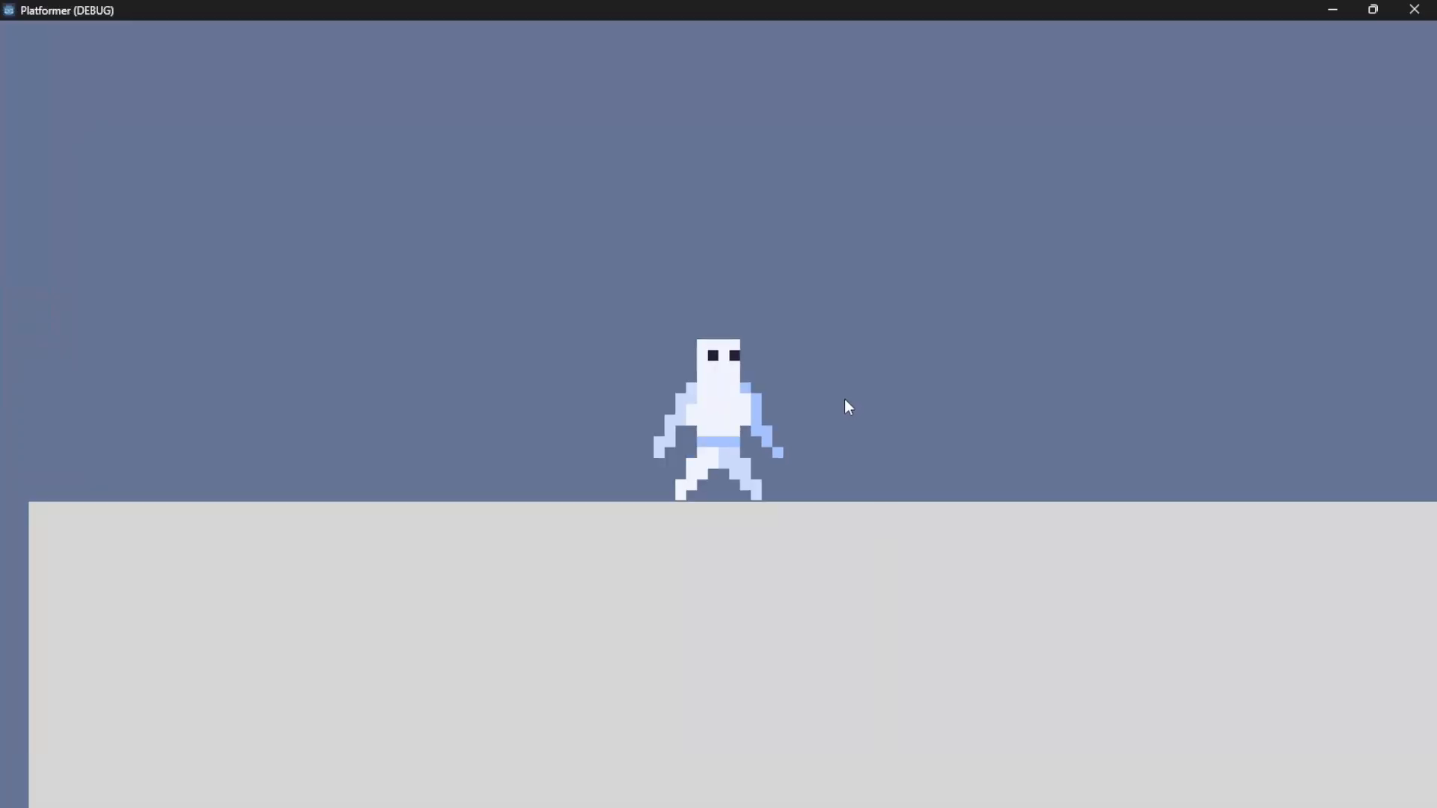
key(Right)
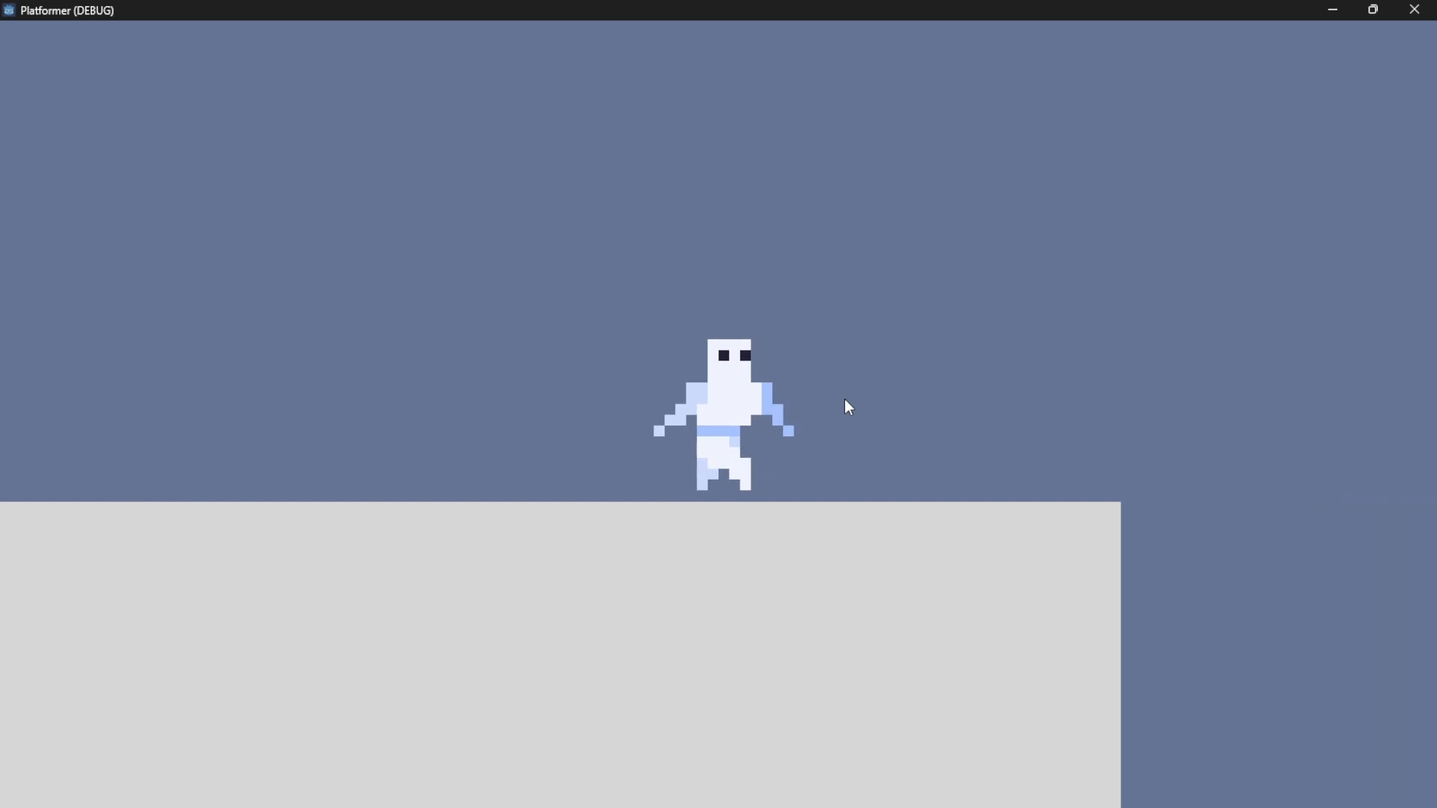
key(space)
key(space)
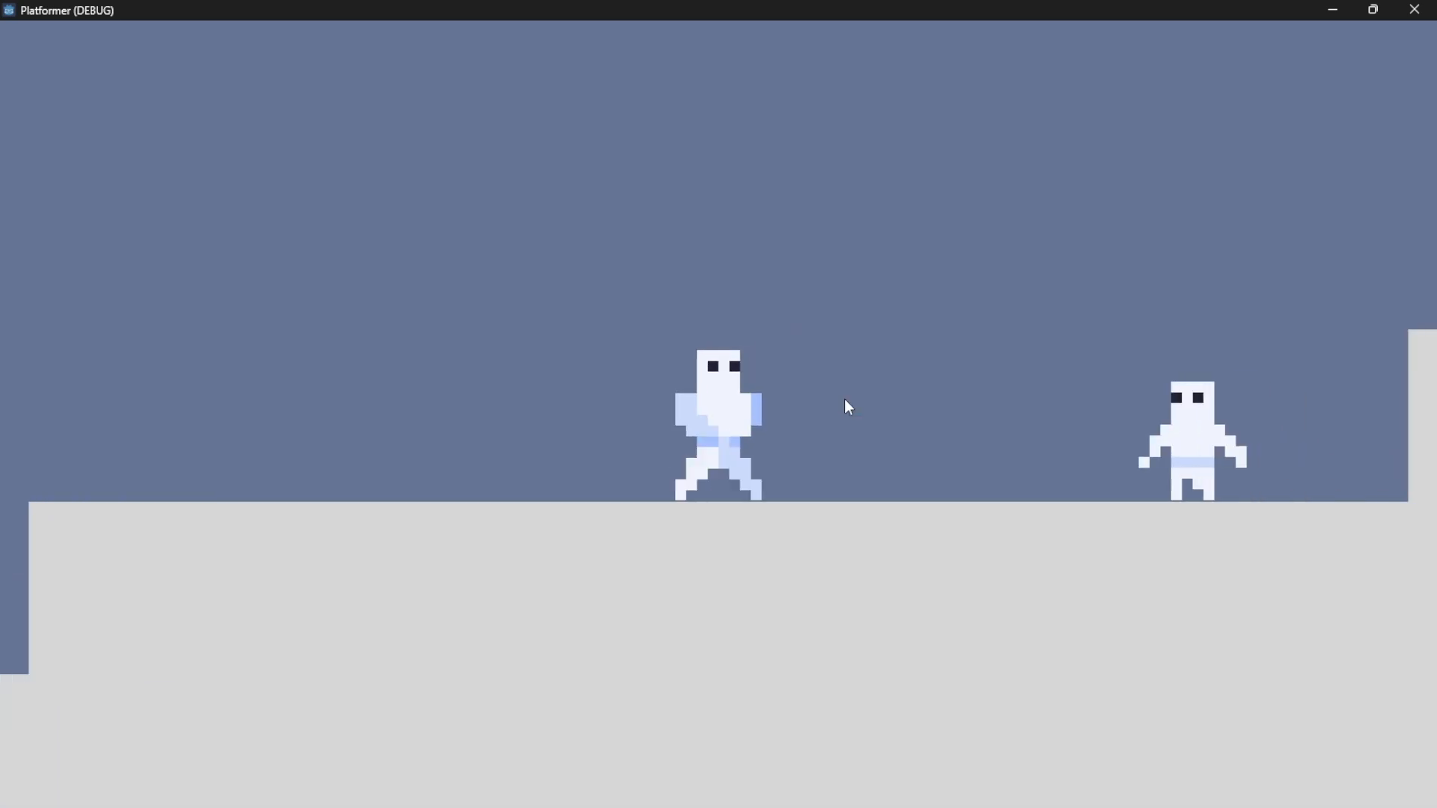
click(845, 399)
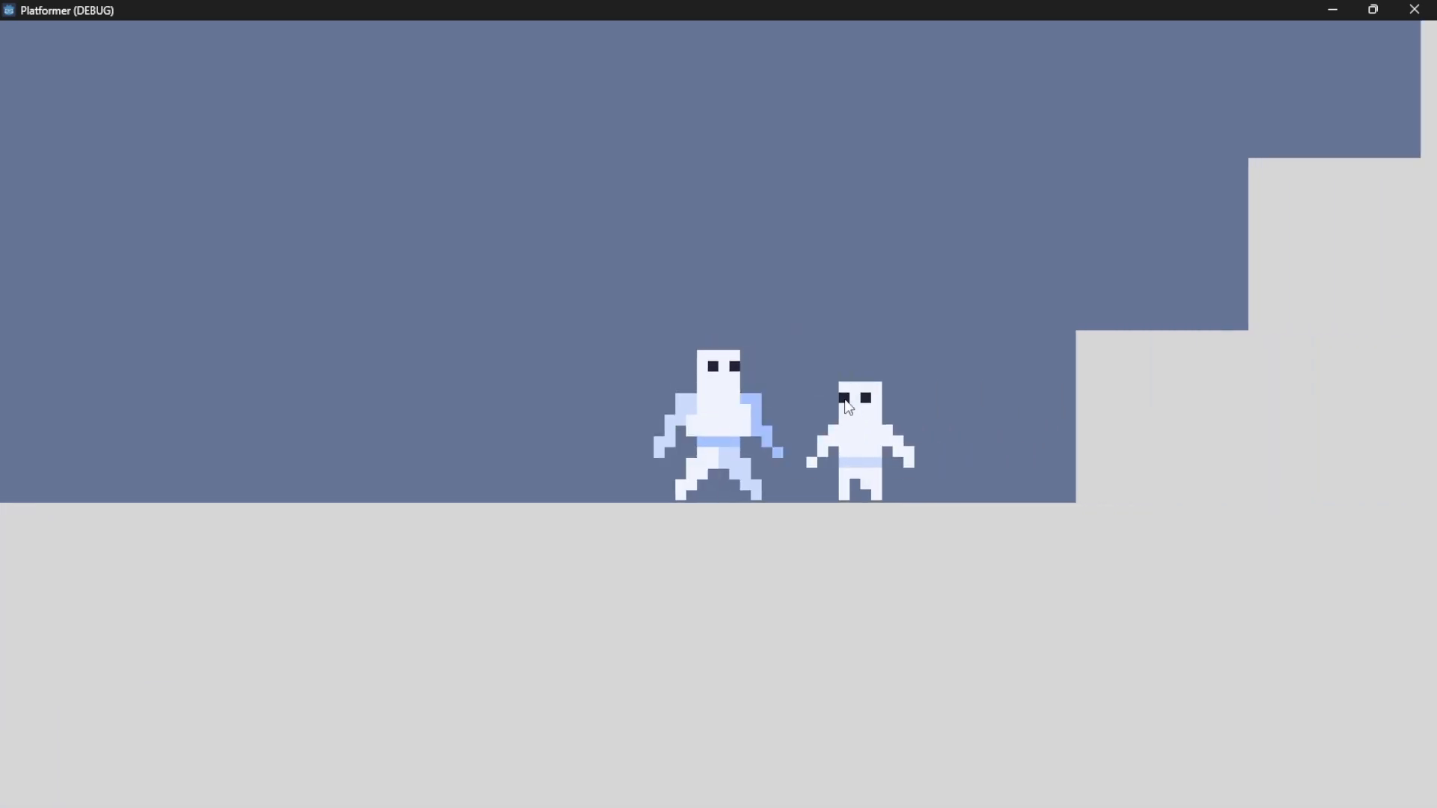
key(Left)
key(Right)
click(844, 399)
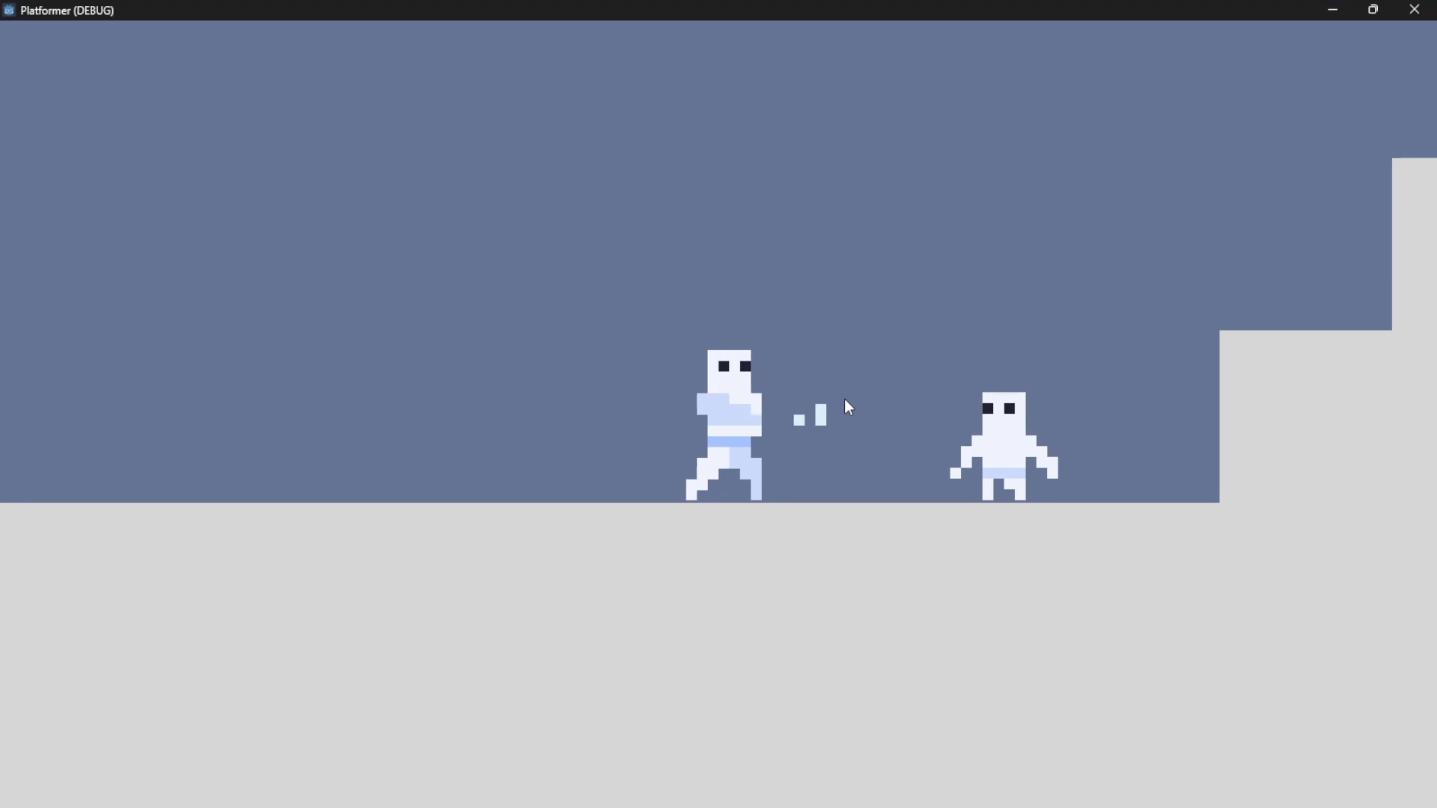
key(Right)
click(844, 399)
key(Left)
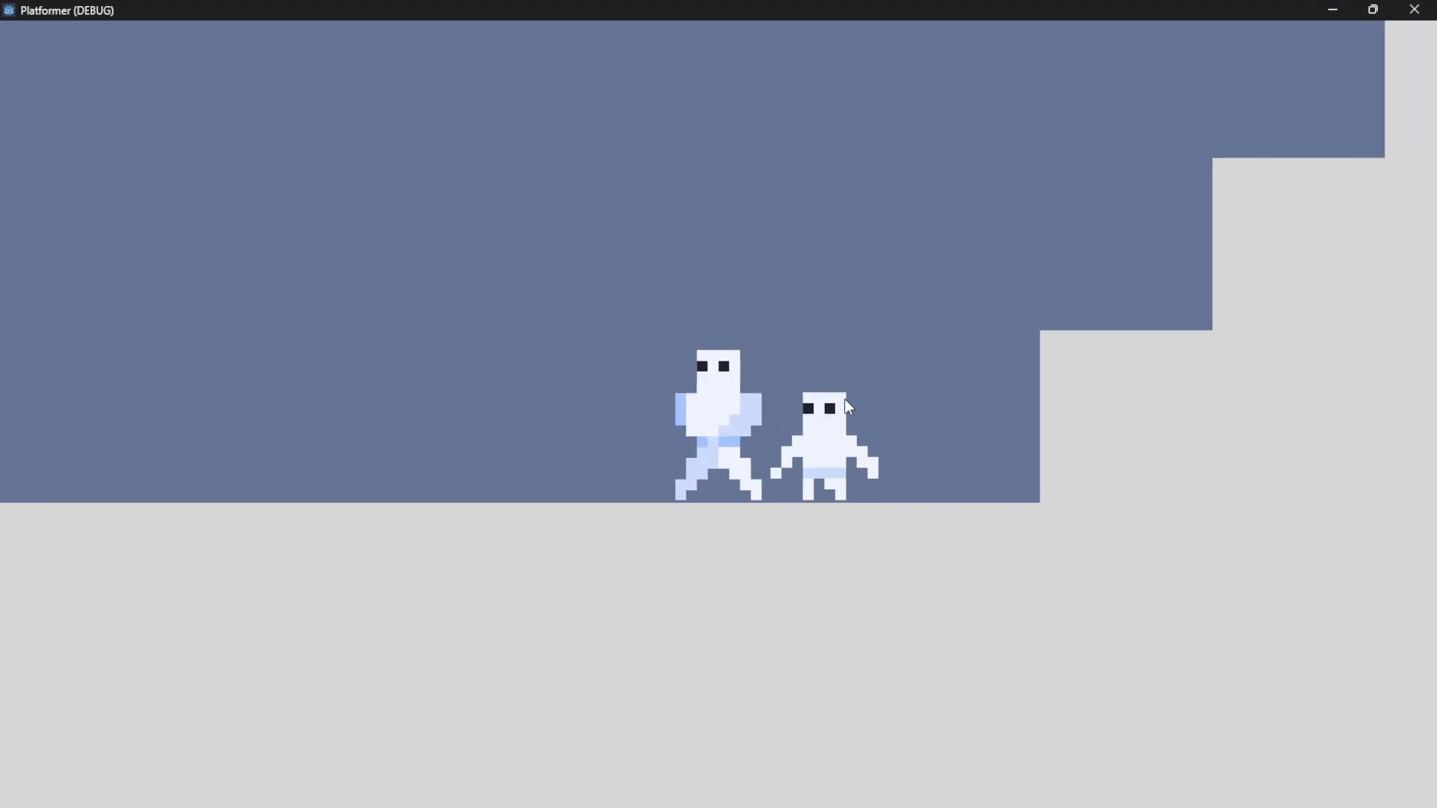
key(Right)
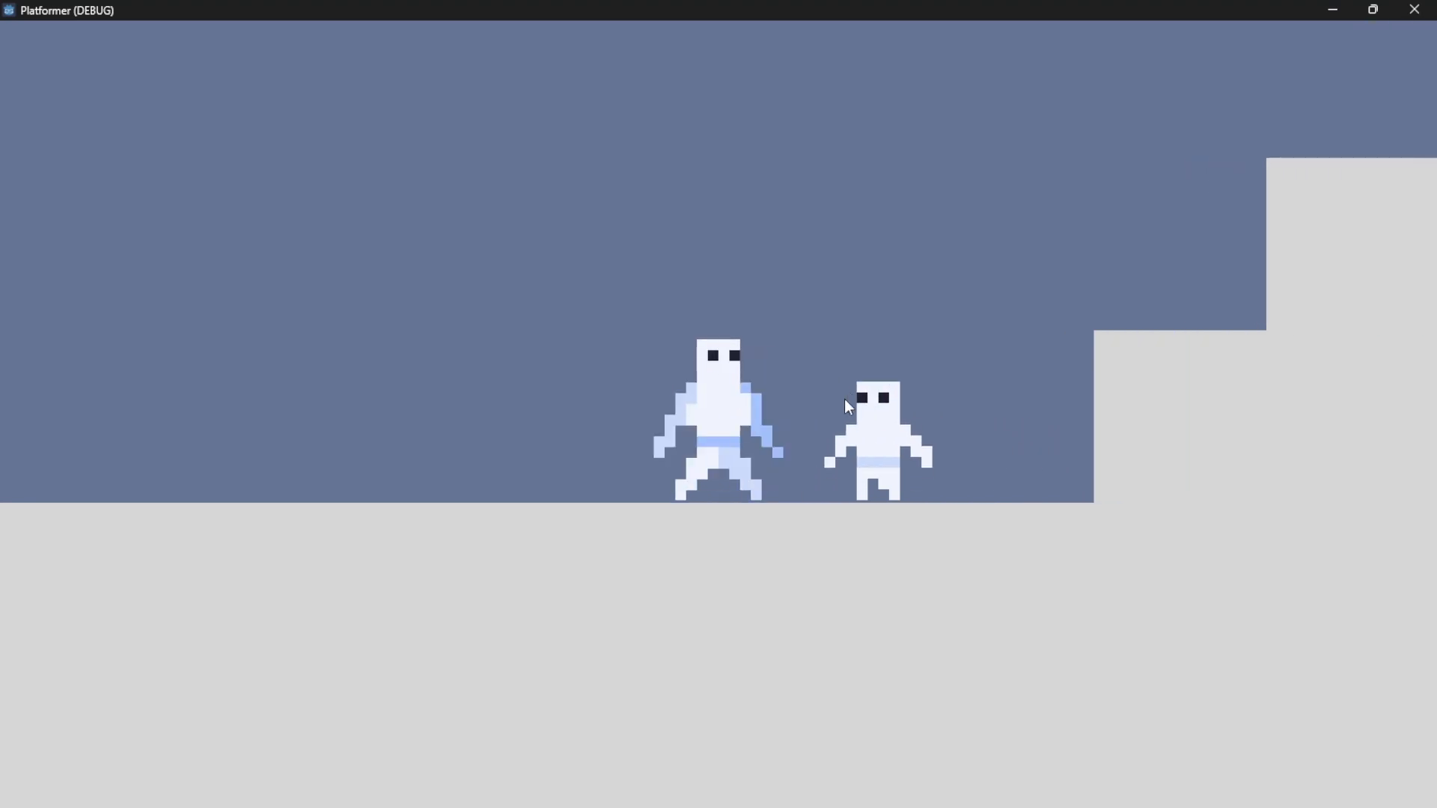
key(Left)
key(Right)
key(Left)
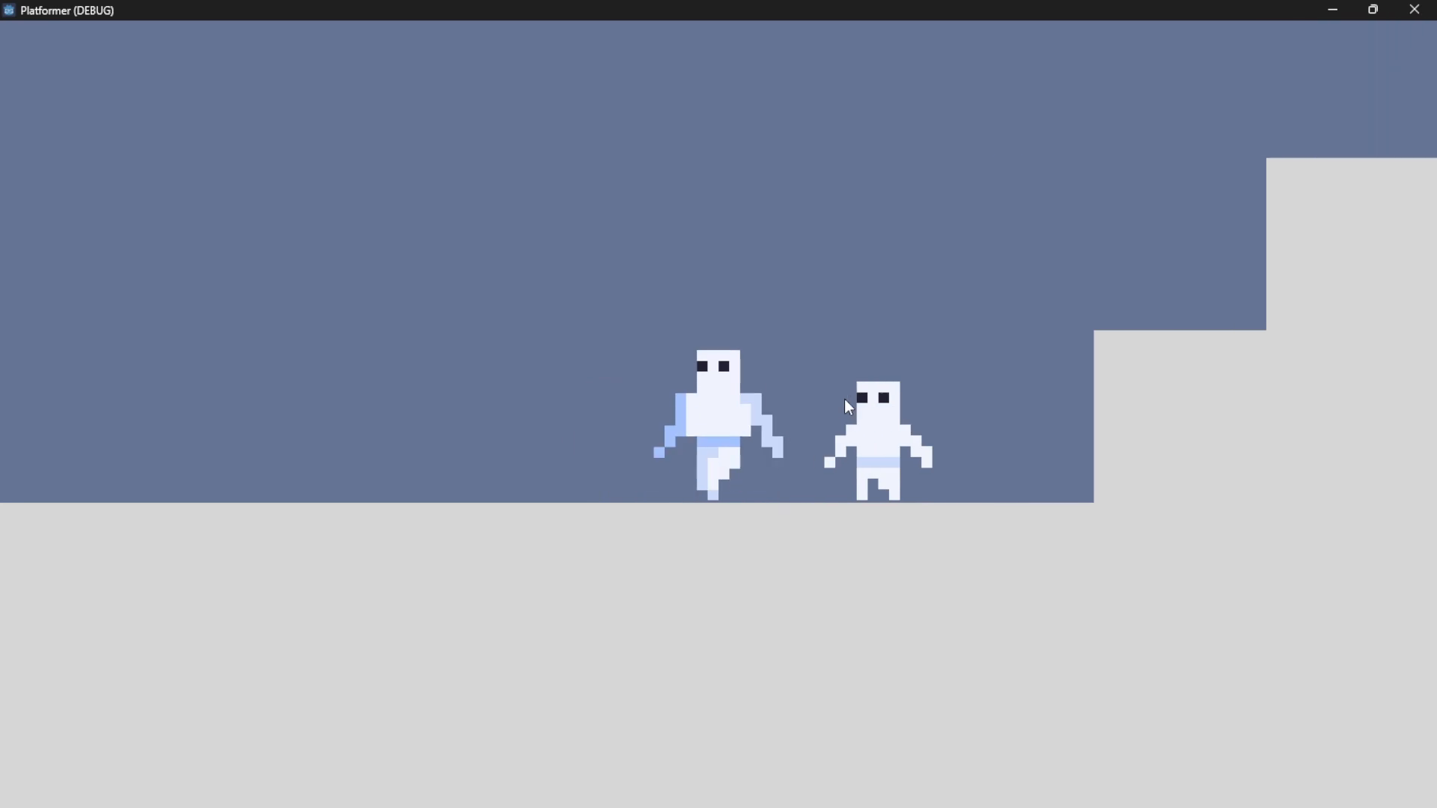
key(Right)
key(space)
key(Left)
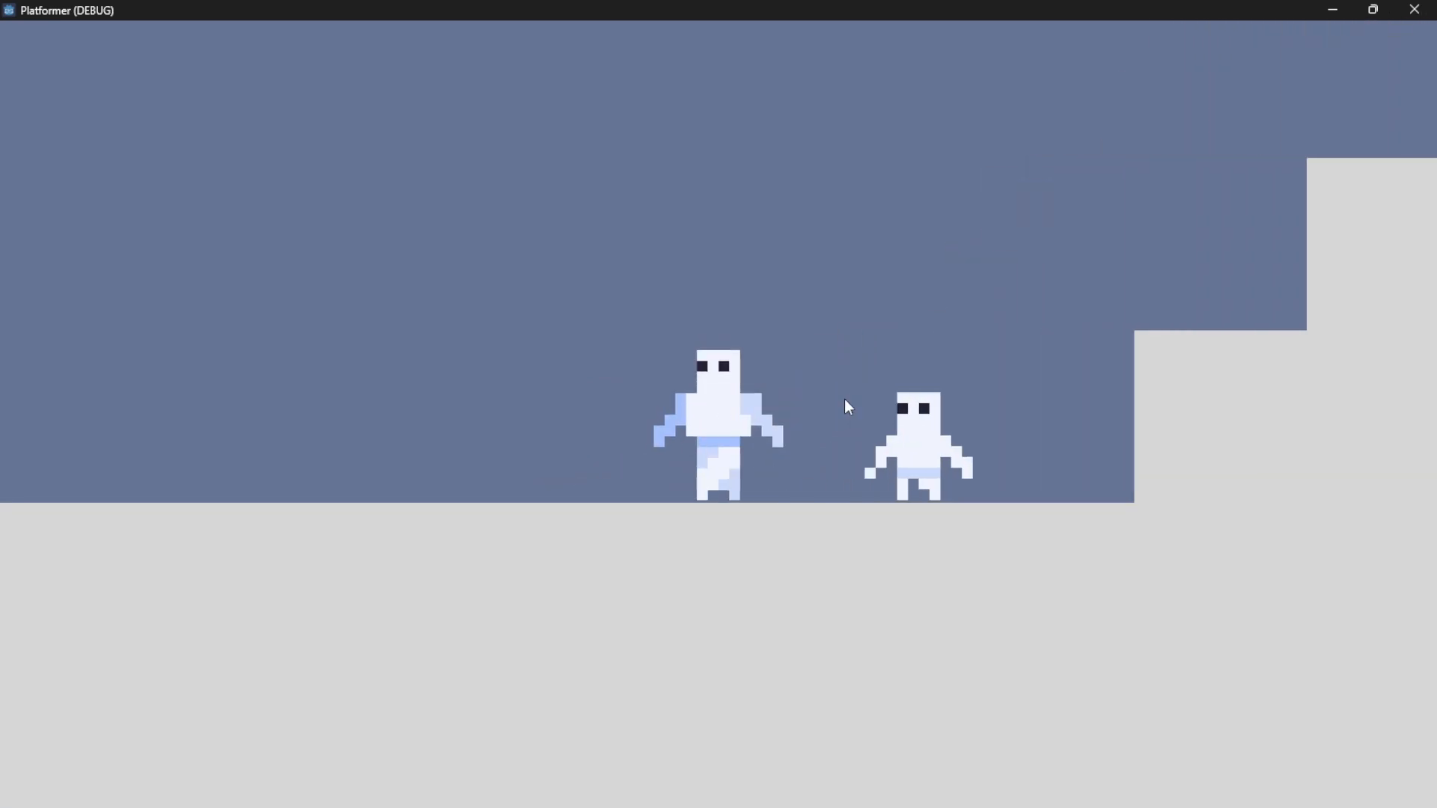
key(Right)
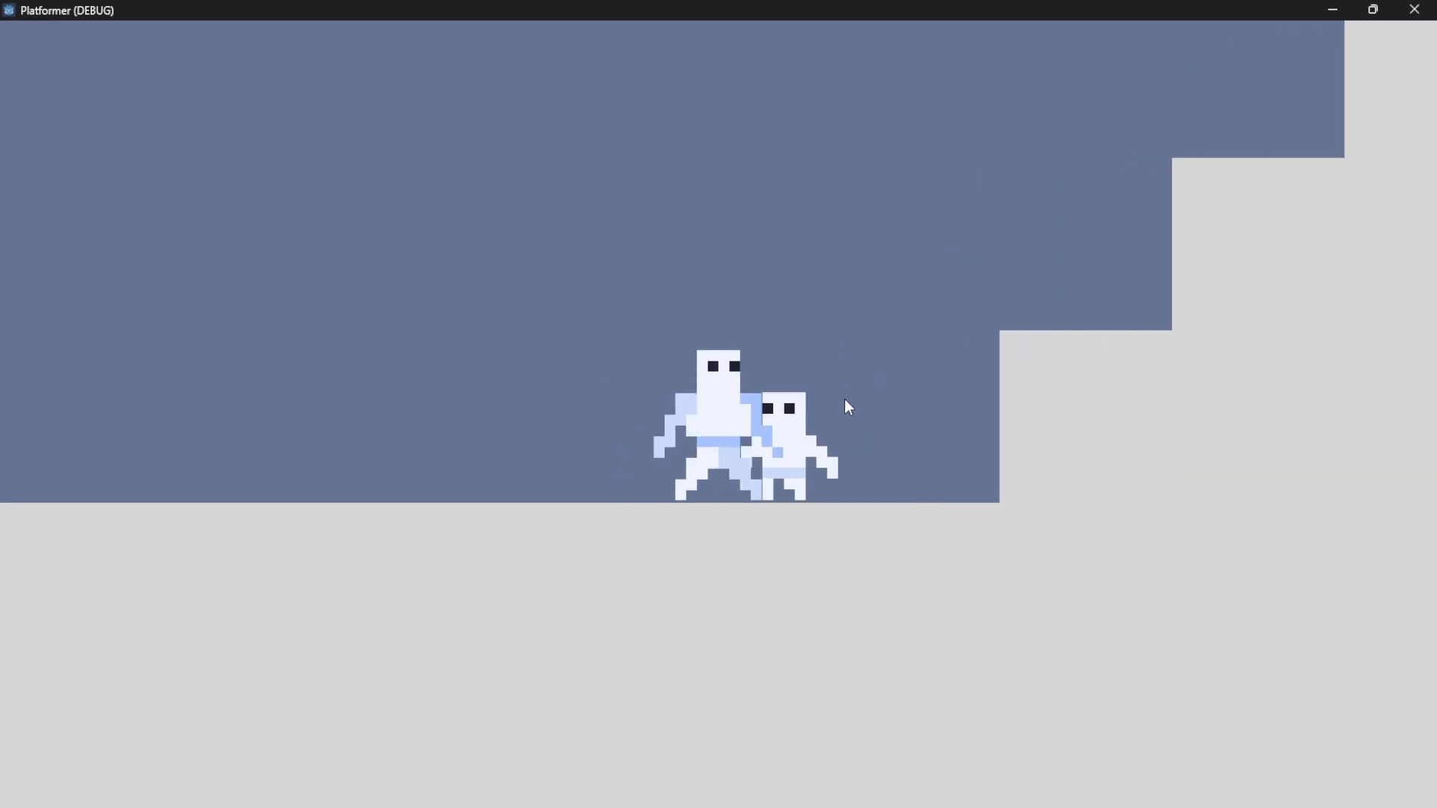
key(Right)
key(Left)
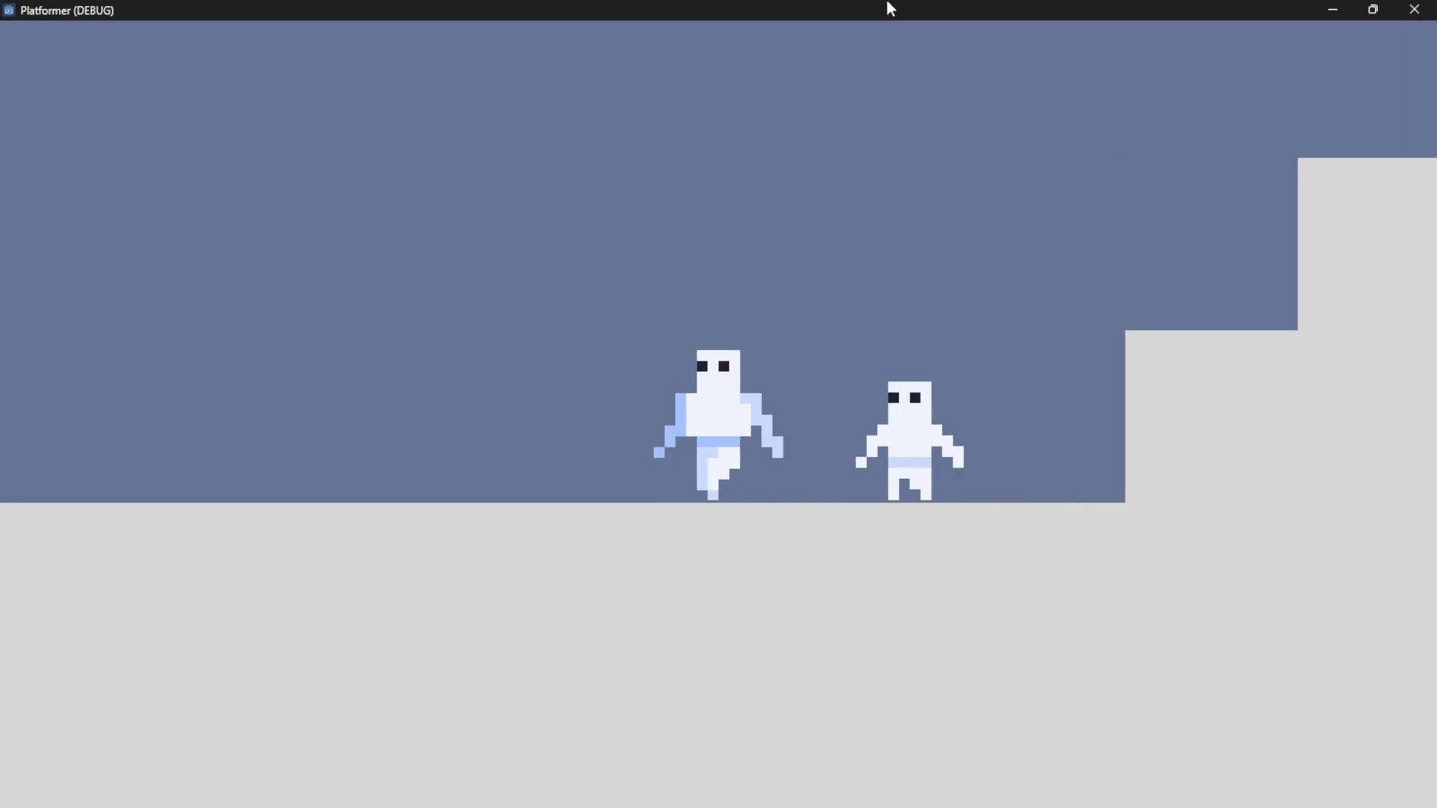
key(Right)
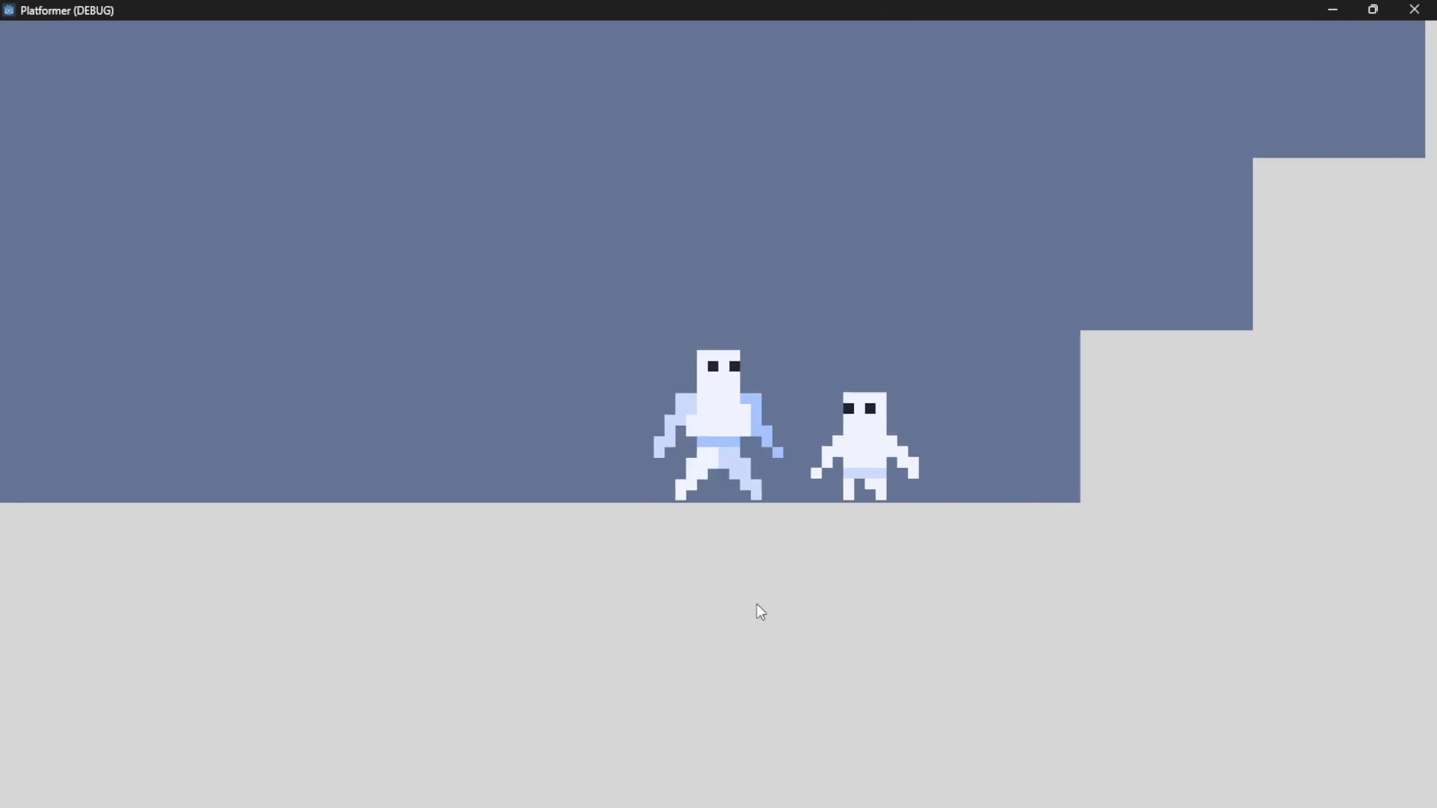
In the running game, move the character away from the enemy and test attacking from a distance
click(761, 501)
key(a)
key(d)
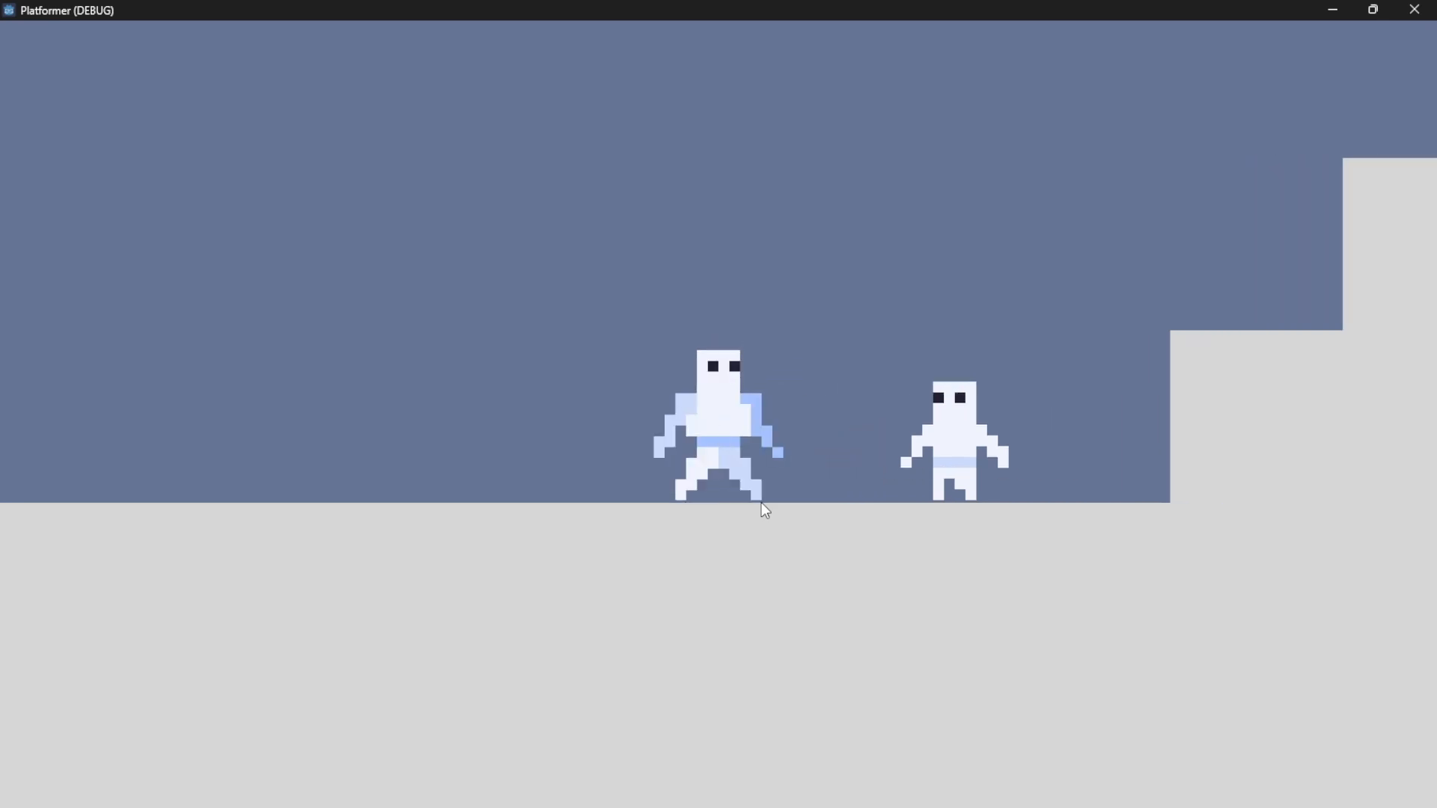
click(761, 504)
click(762, 503)
click(1002, 574)
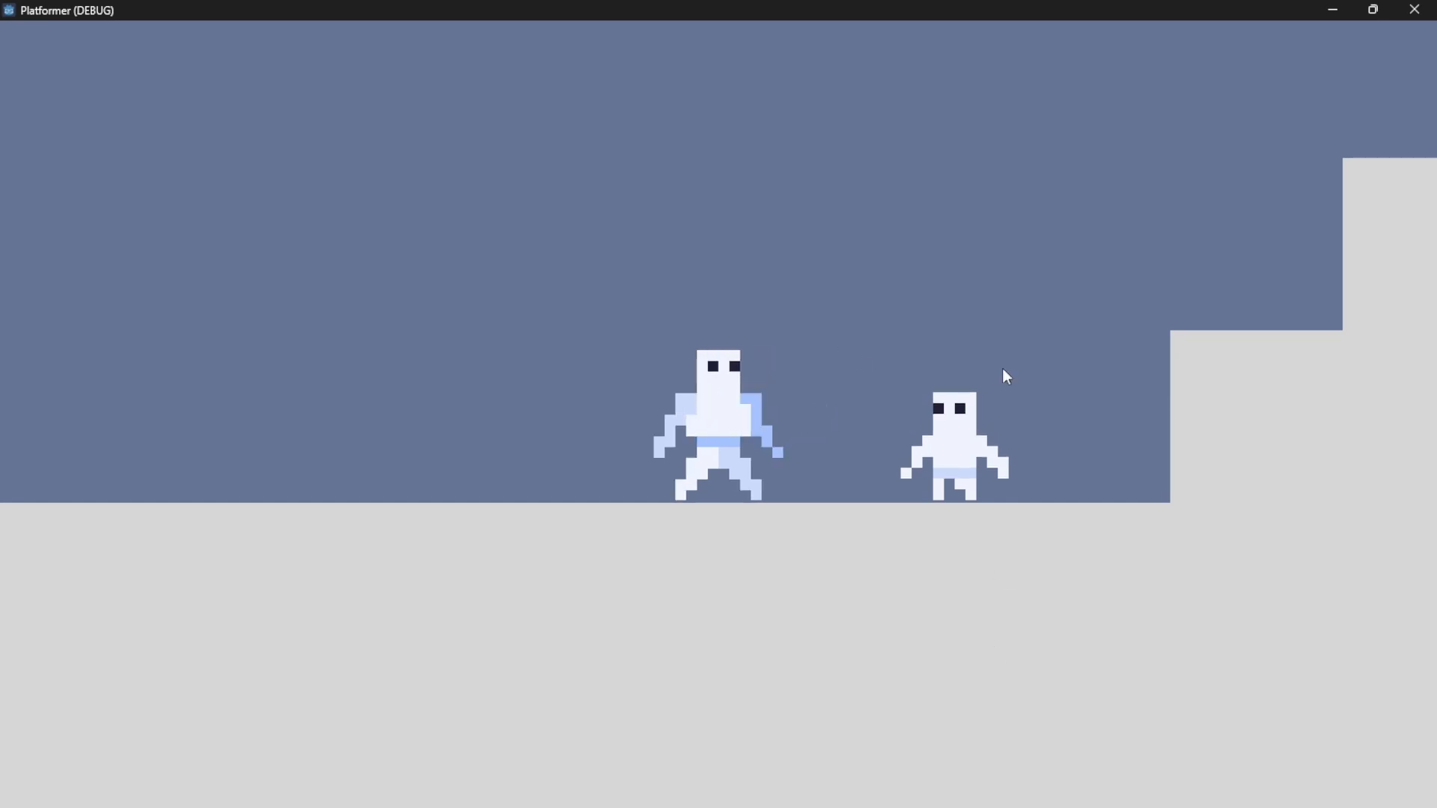
Switch to Aseprite, hide the punch layer, show the shoot layer and play the shoot animation
mouse_move(1019, 807)
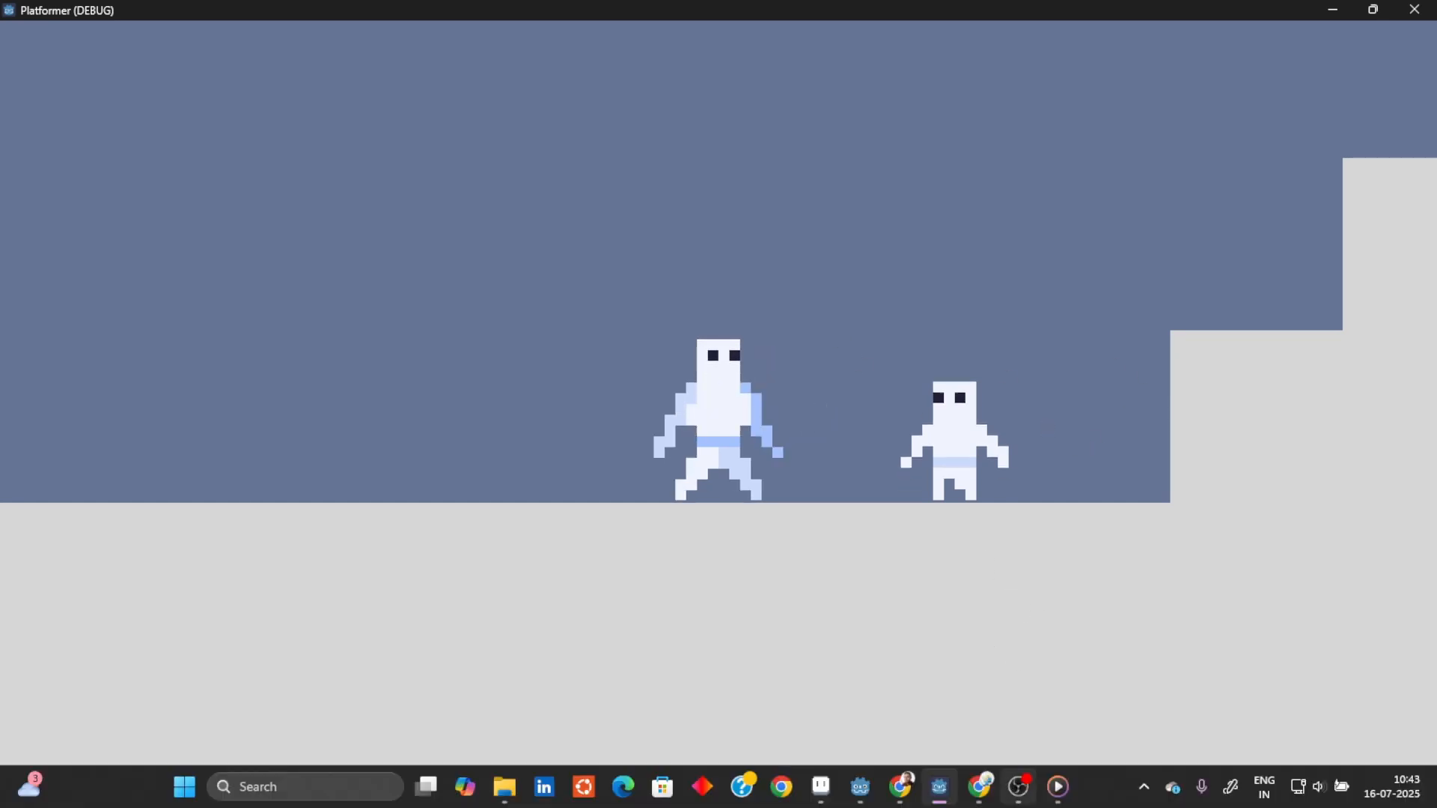
click(823, 799)
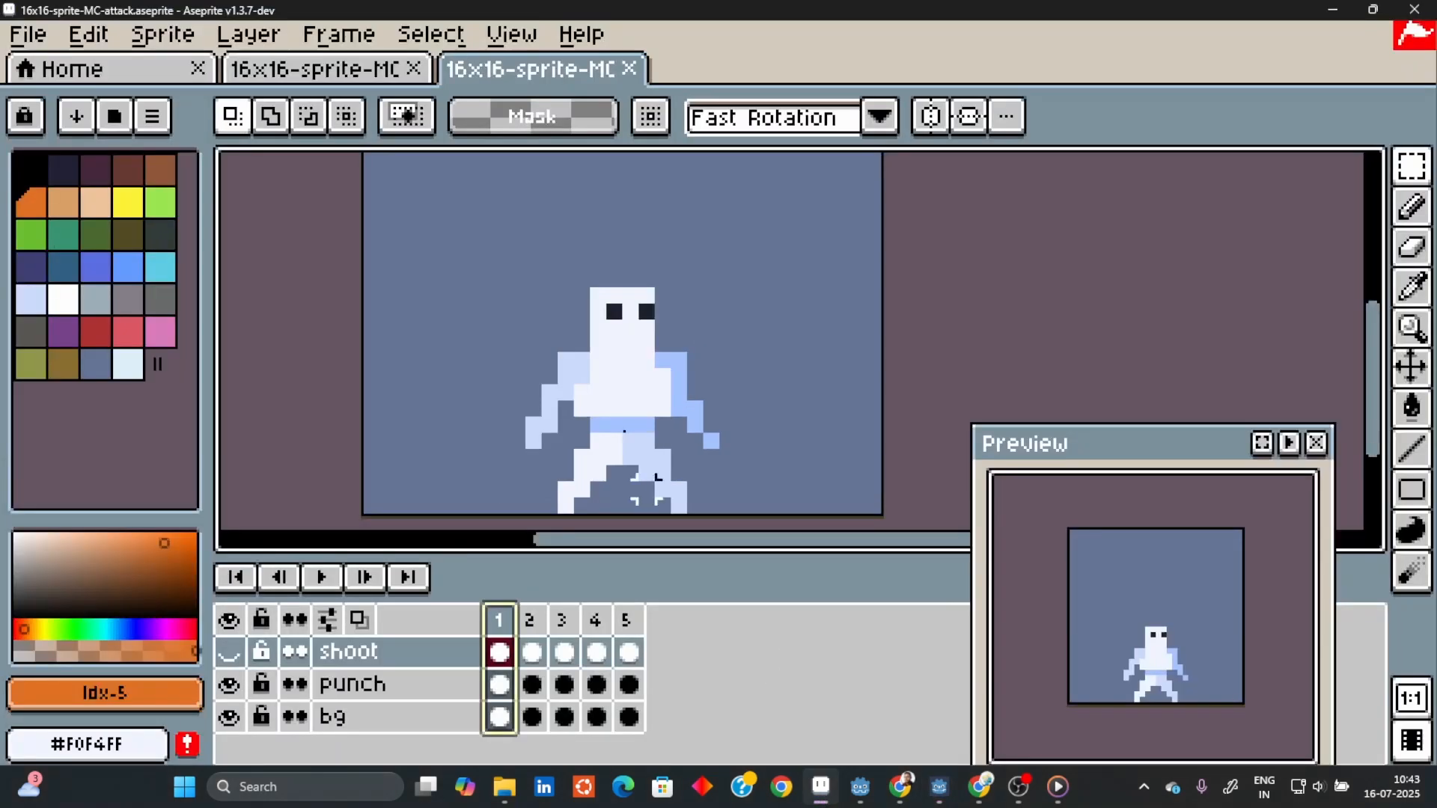
click(230, 685)
click(231, 651)
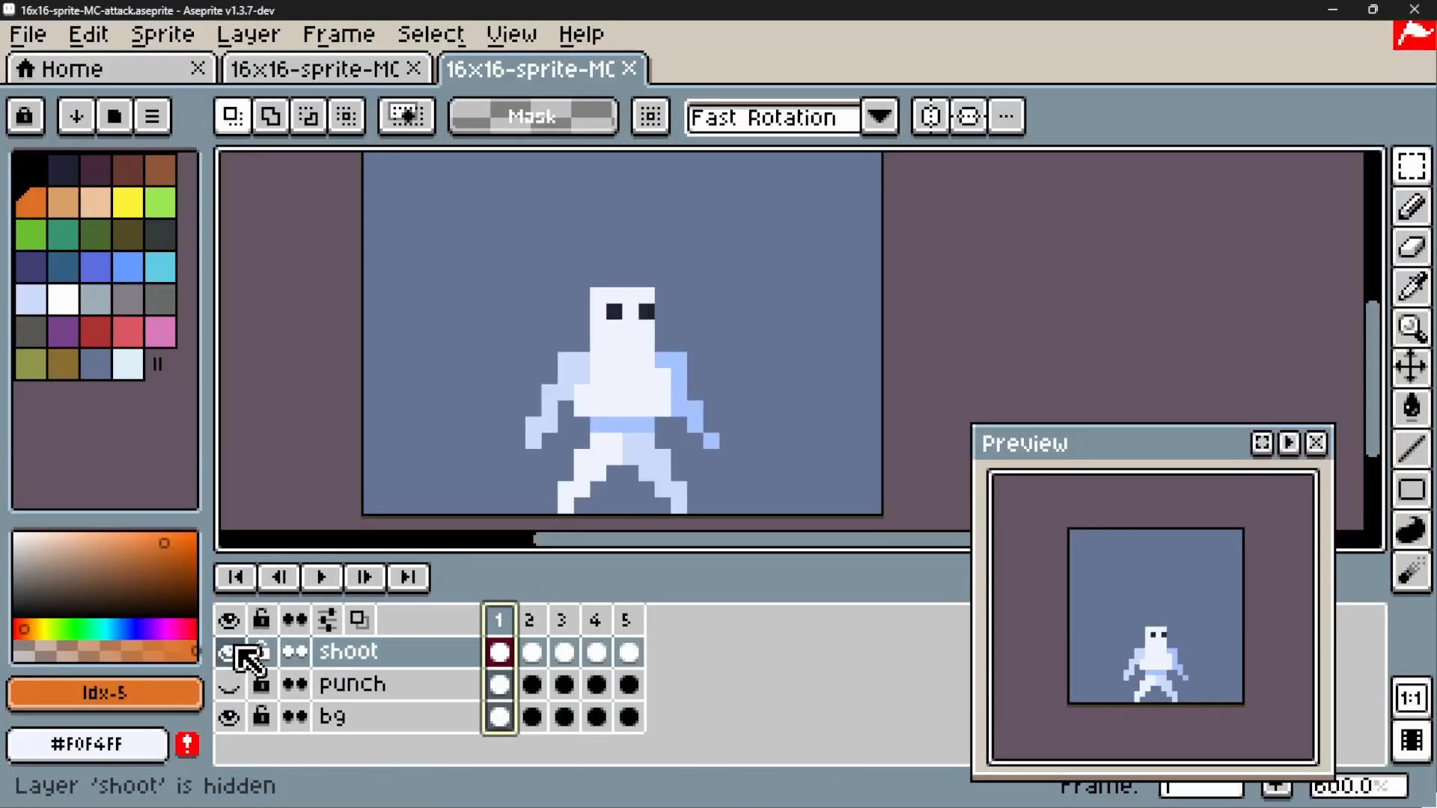
click(326, 581)
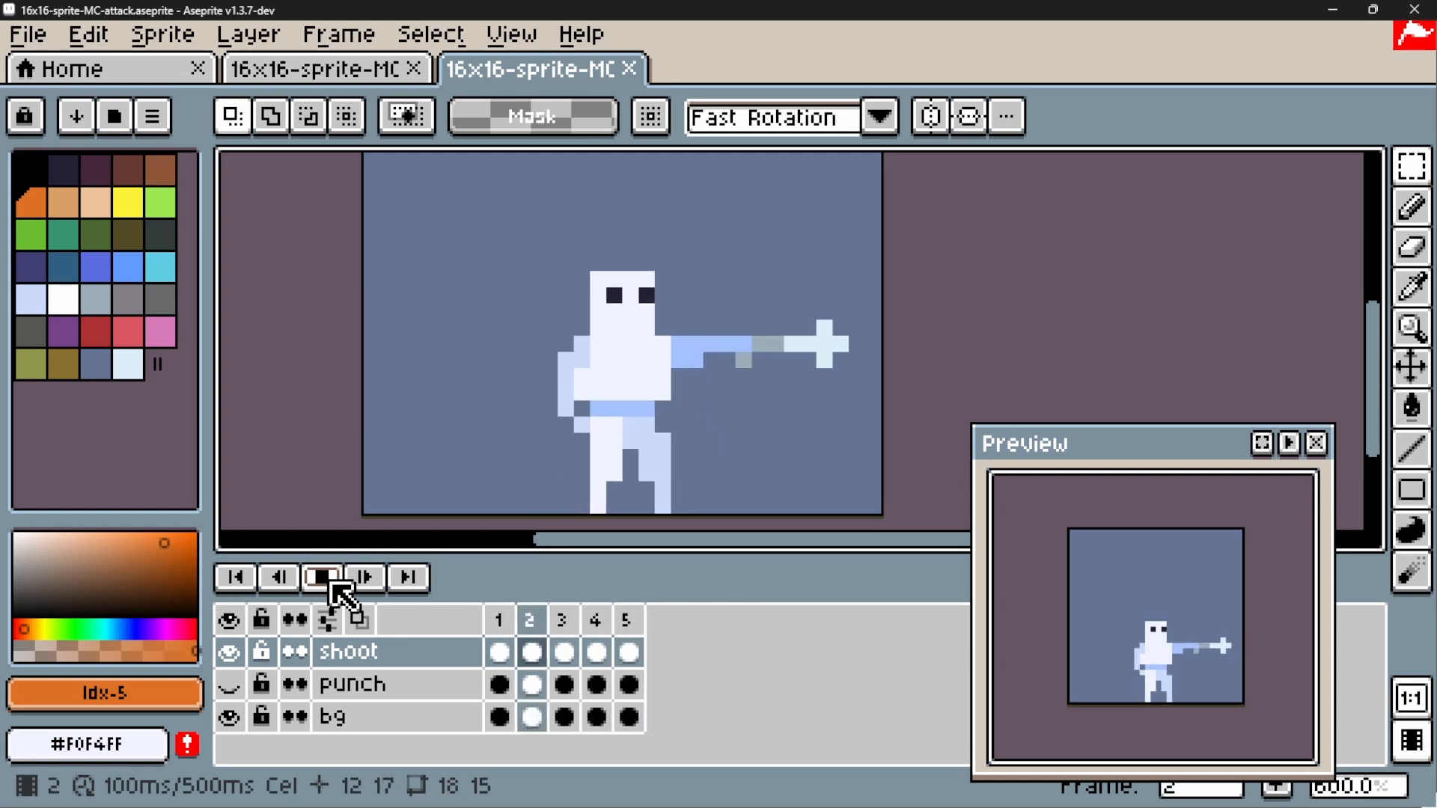
Compare the punch and shoot animations in playback by swapping layer visibility, ending with only shoot shown over bg, and stop playback
click(231, 684)
click(231, 651)
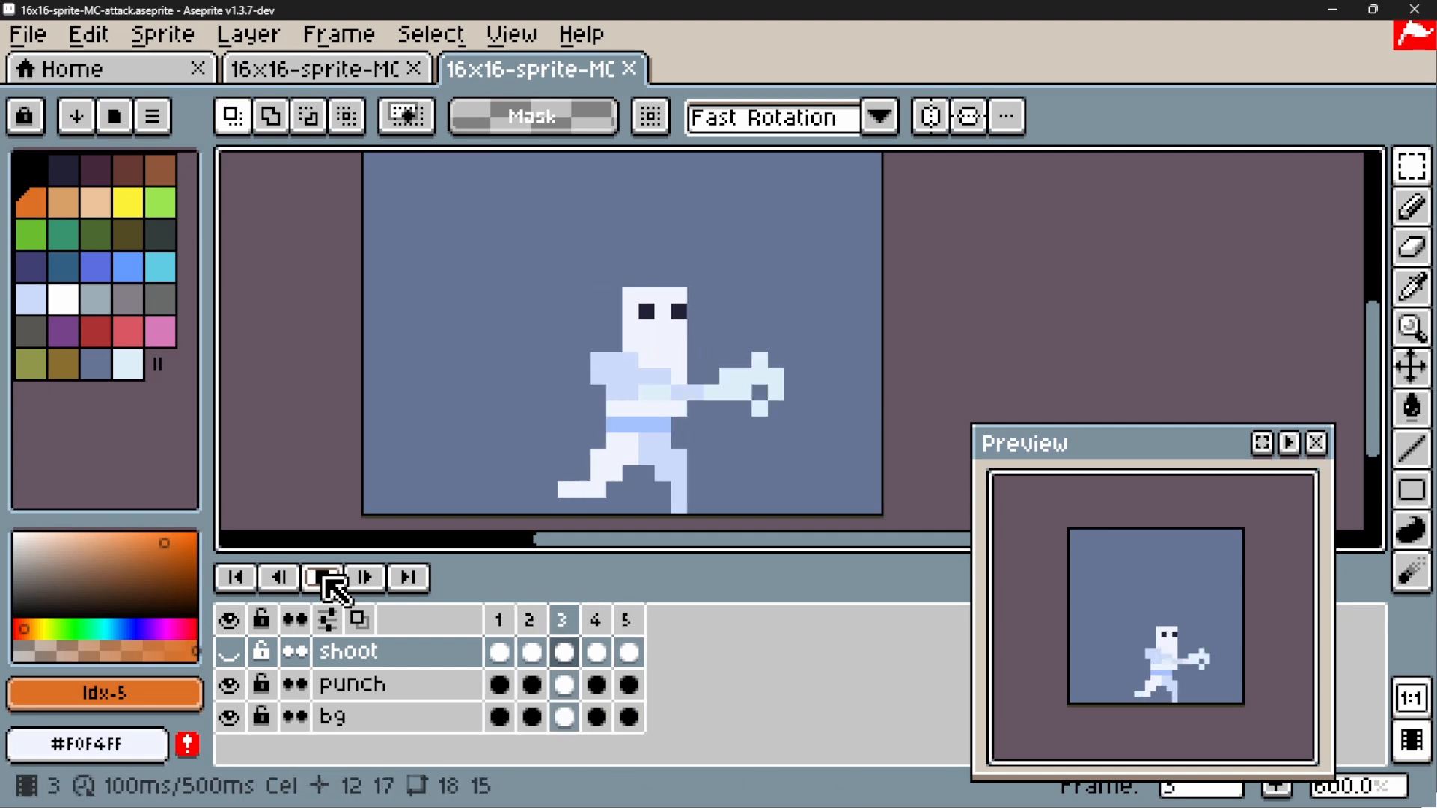
click(229, 652)
click(230, 685)
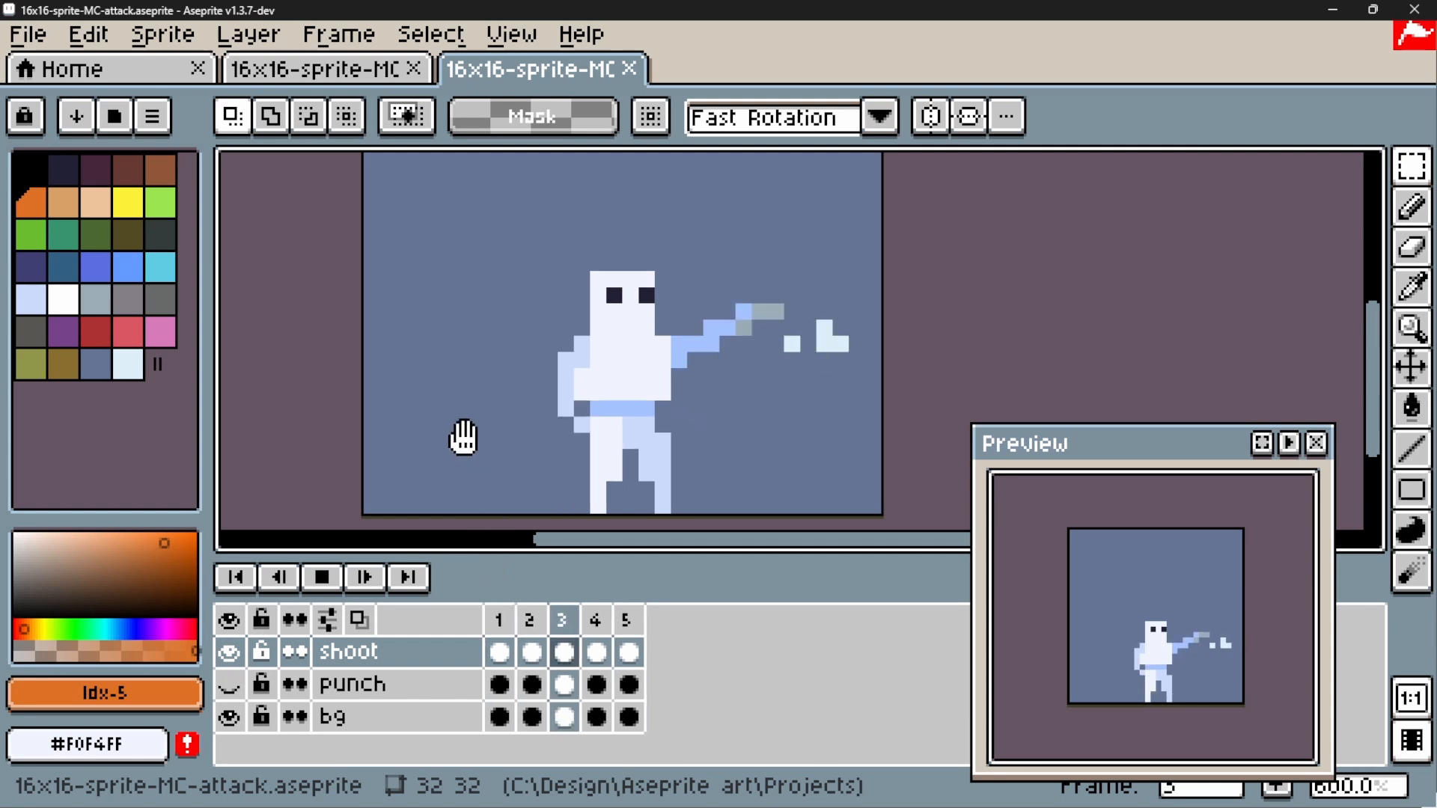
click(322, 577)
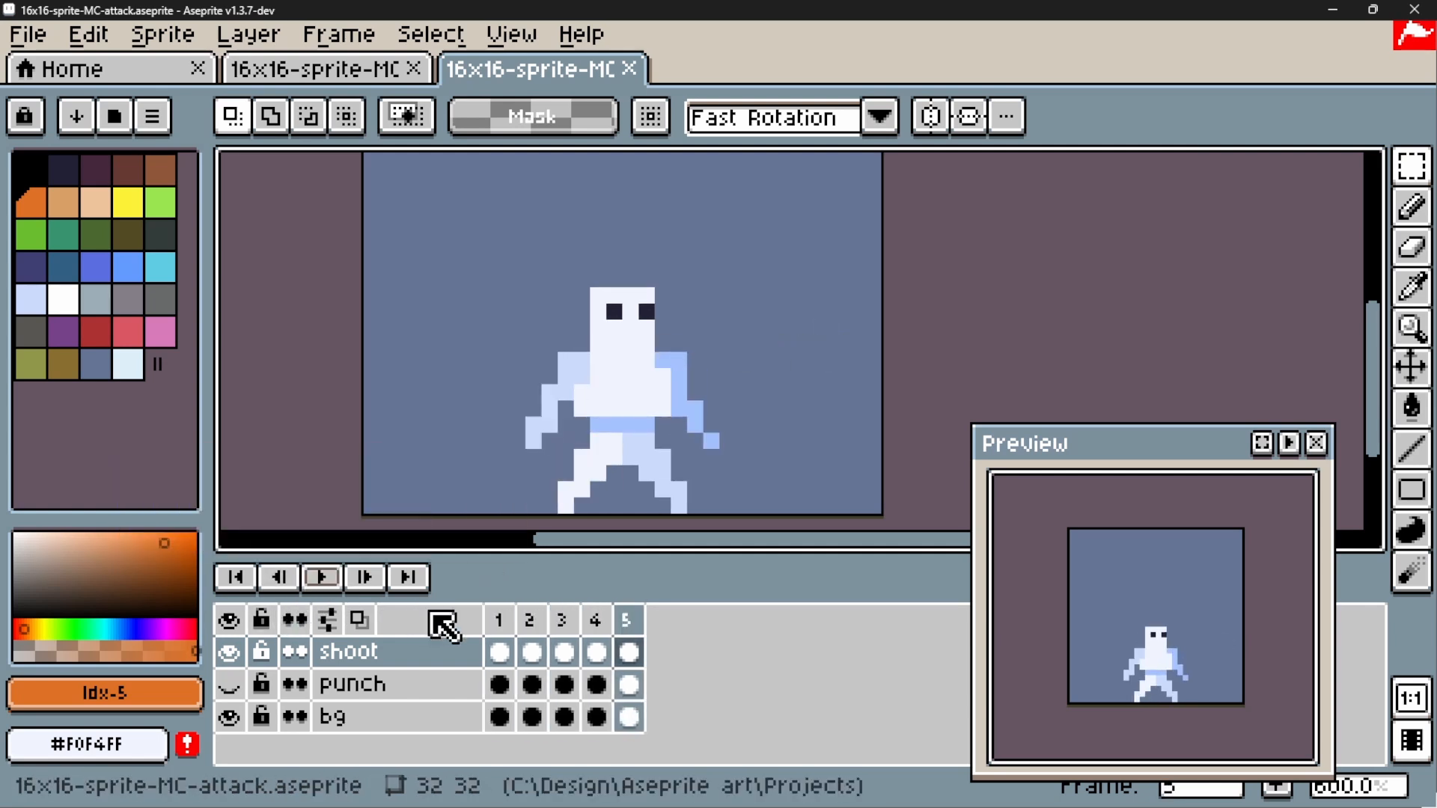
Compare the first and last frames of the shoot animation, returning to frame 1
click(499, 620)
click(629, 620)
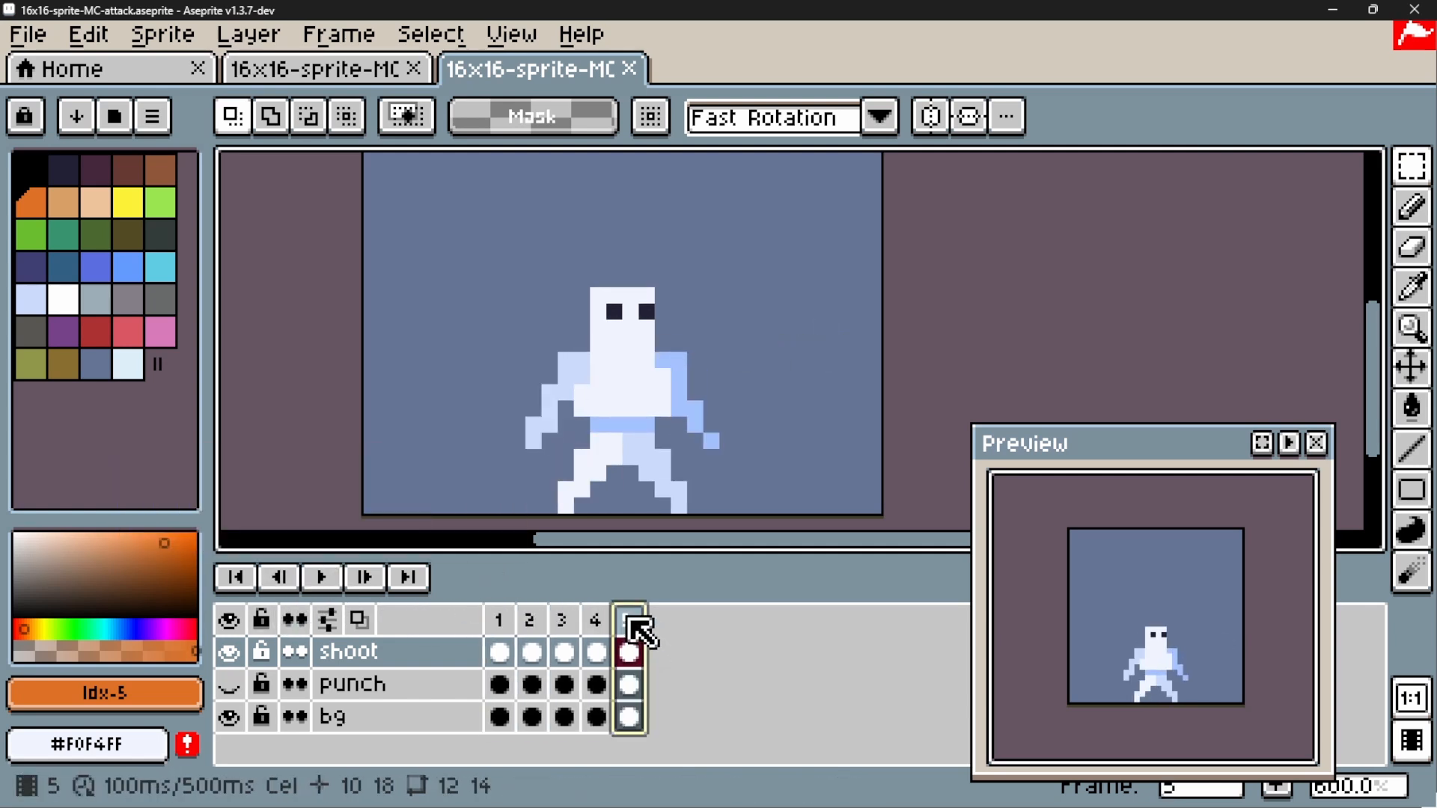
click(503, 622)
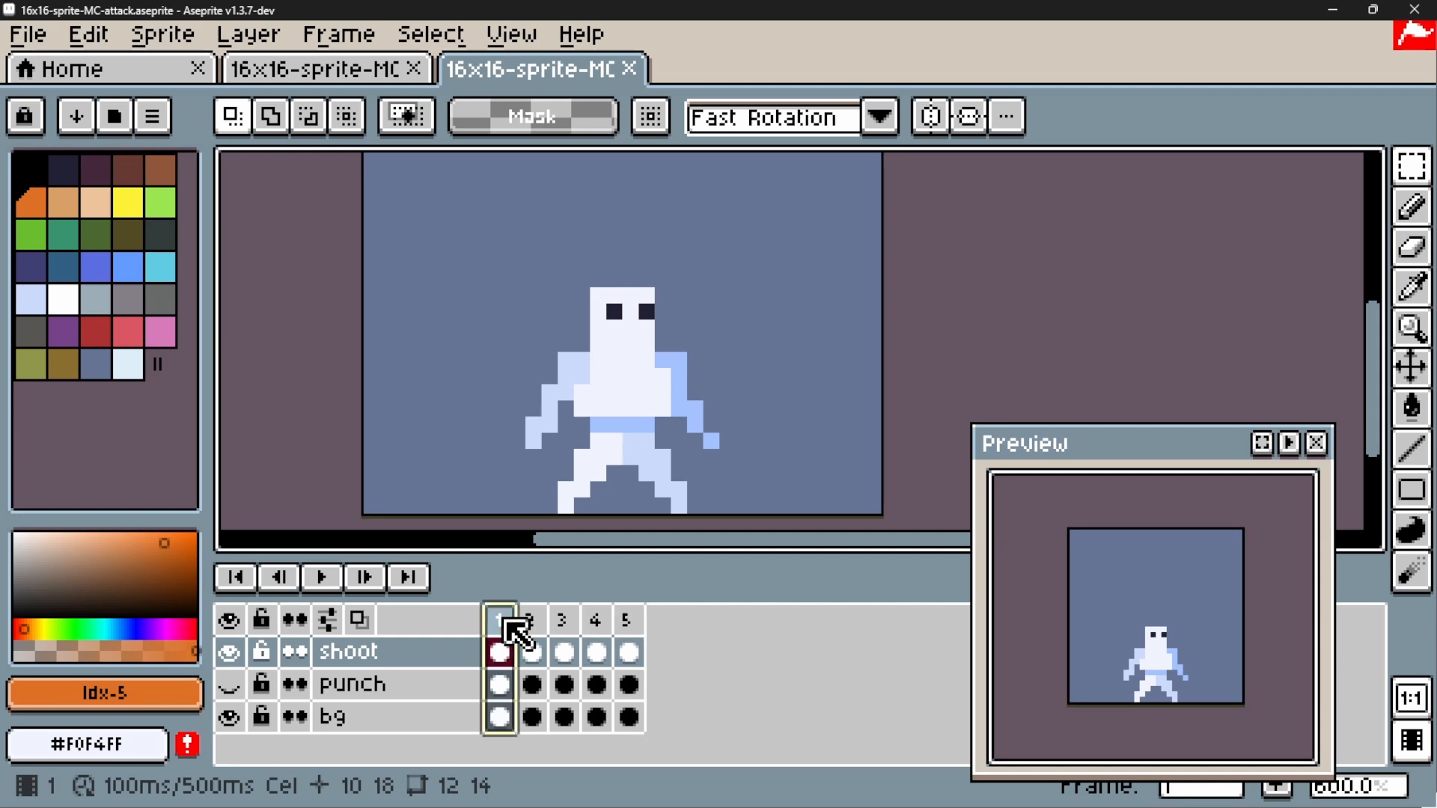
Step through shoot frames 2 to 5 in order and examine the arm and muzzle flash in each
click(532, 622)
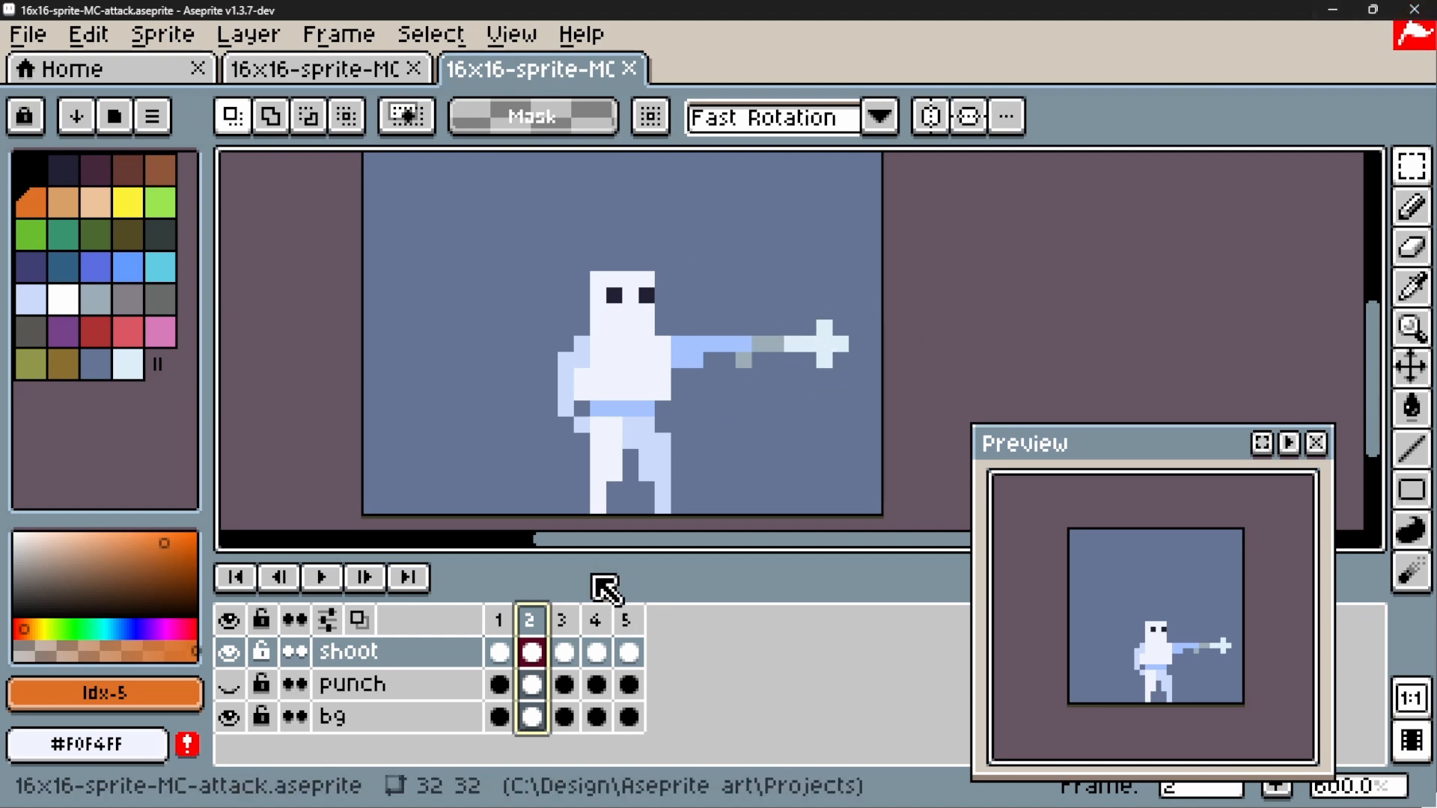
click(563, 623)
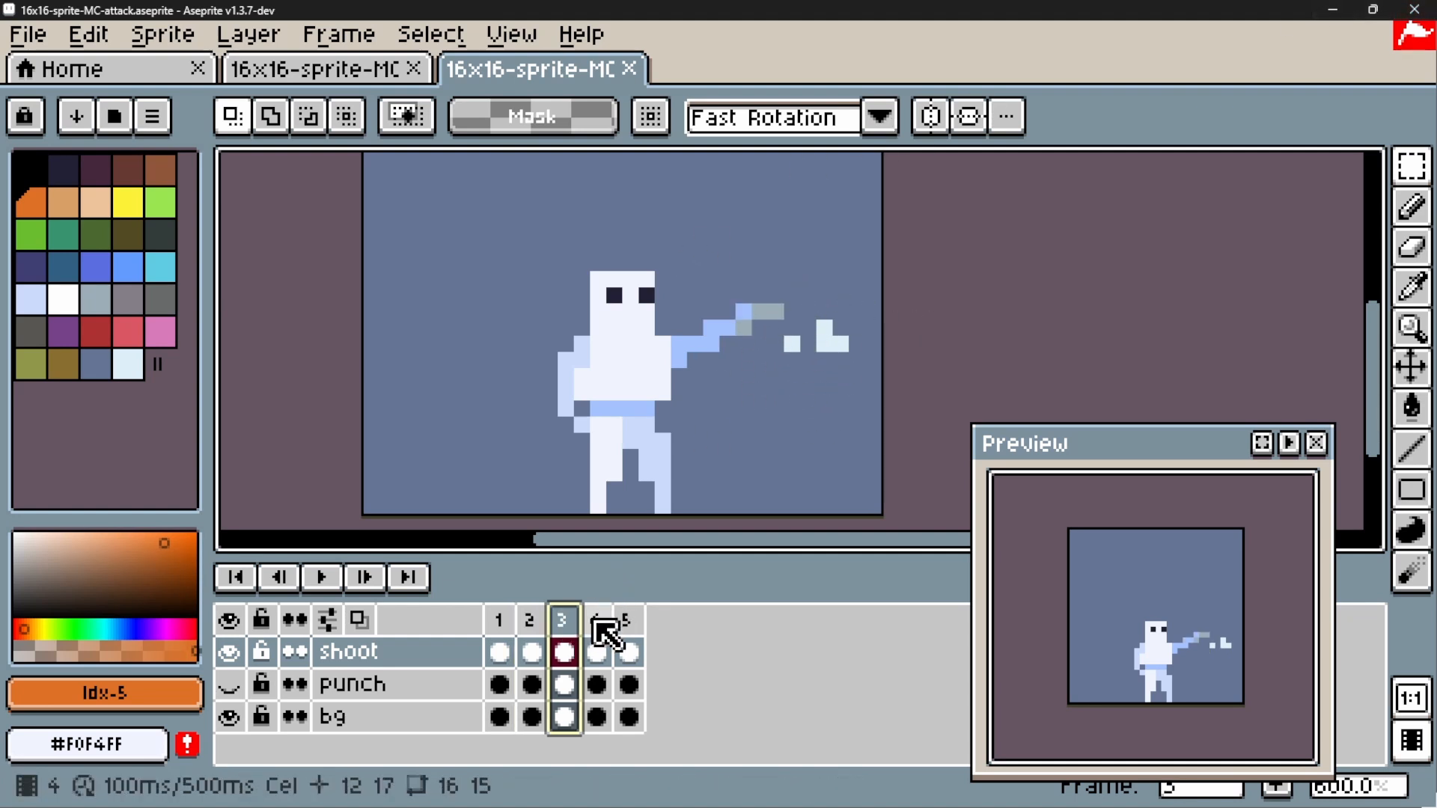
click(553, 620)
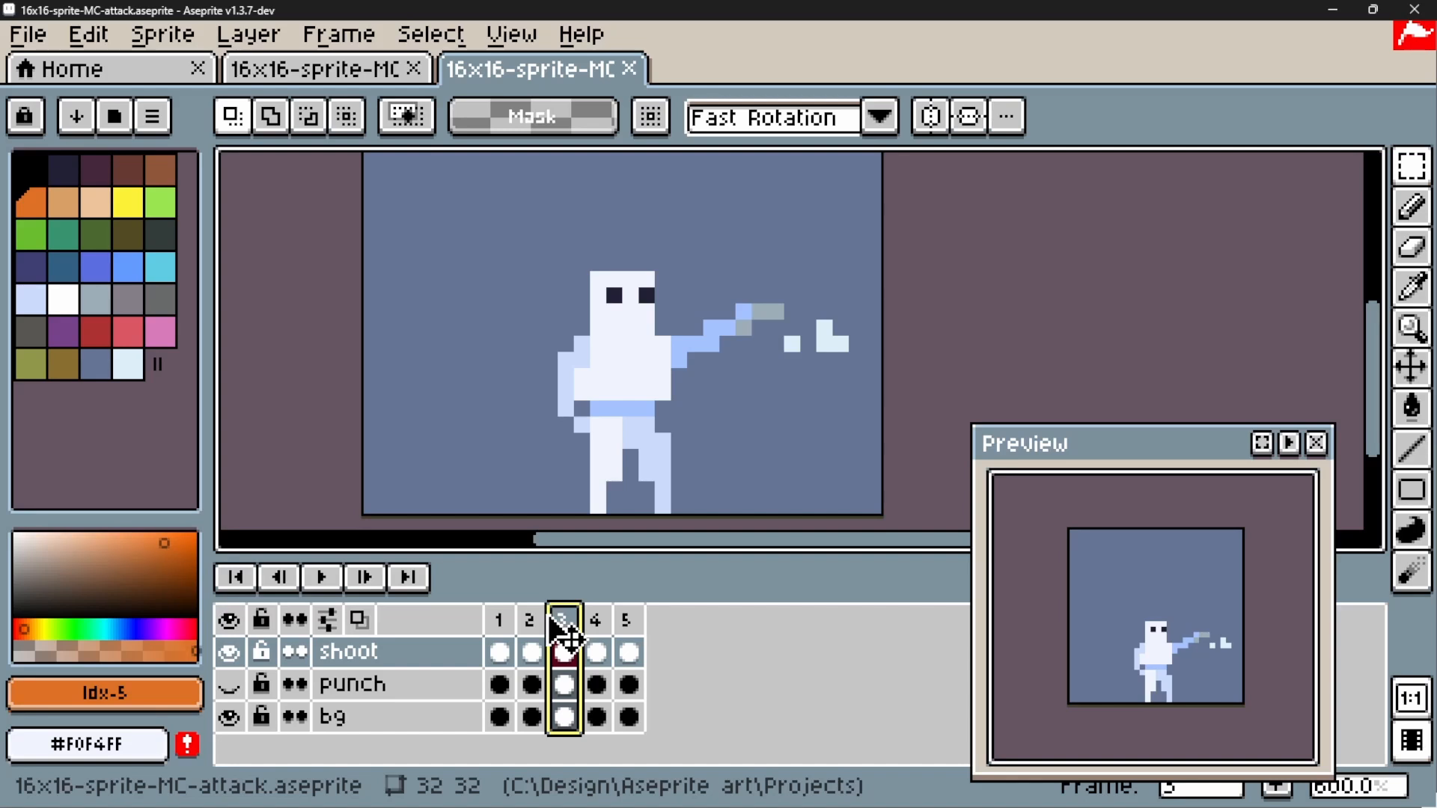
click(596, 641)
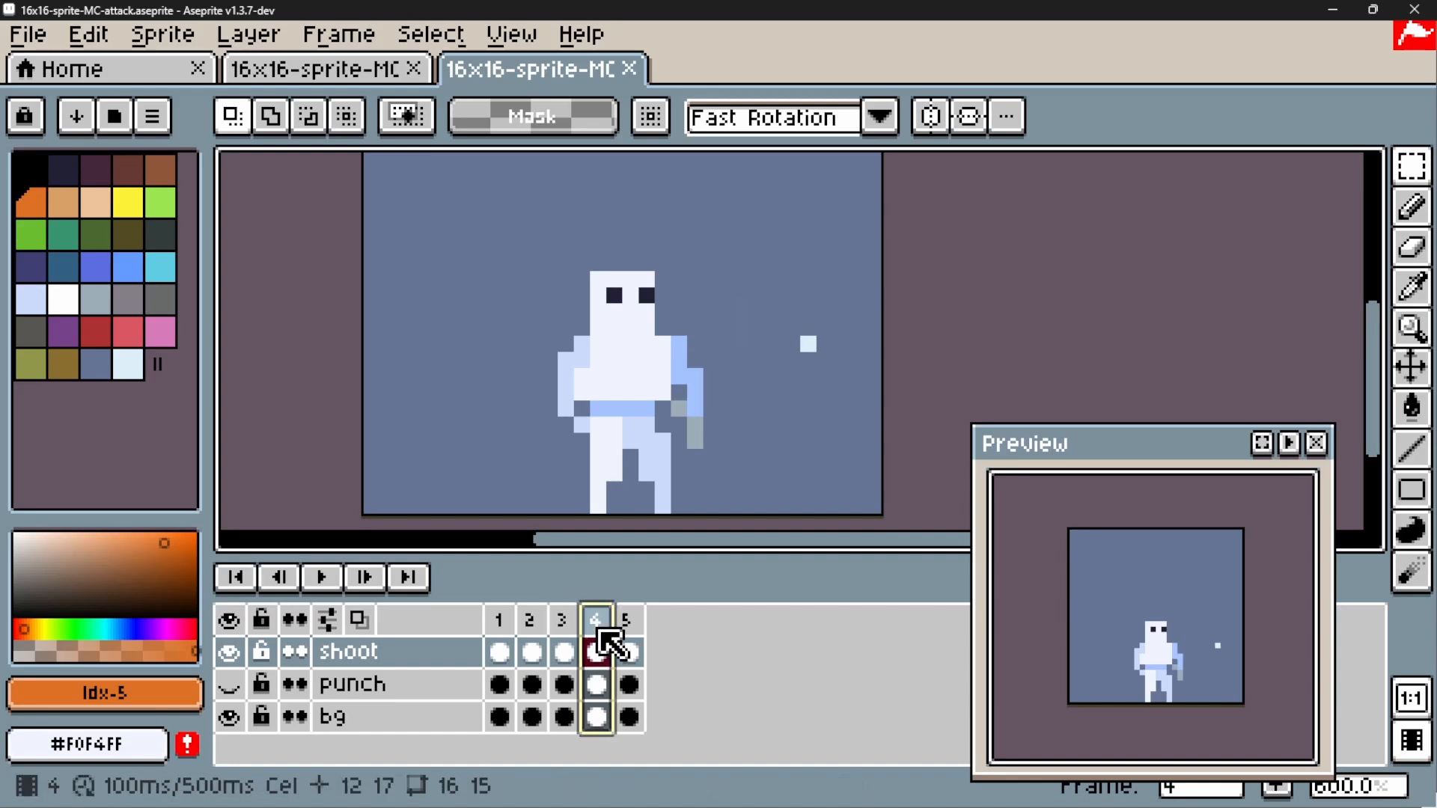
click(638, 636)
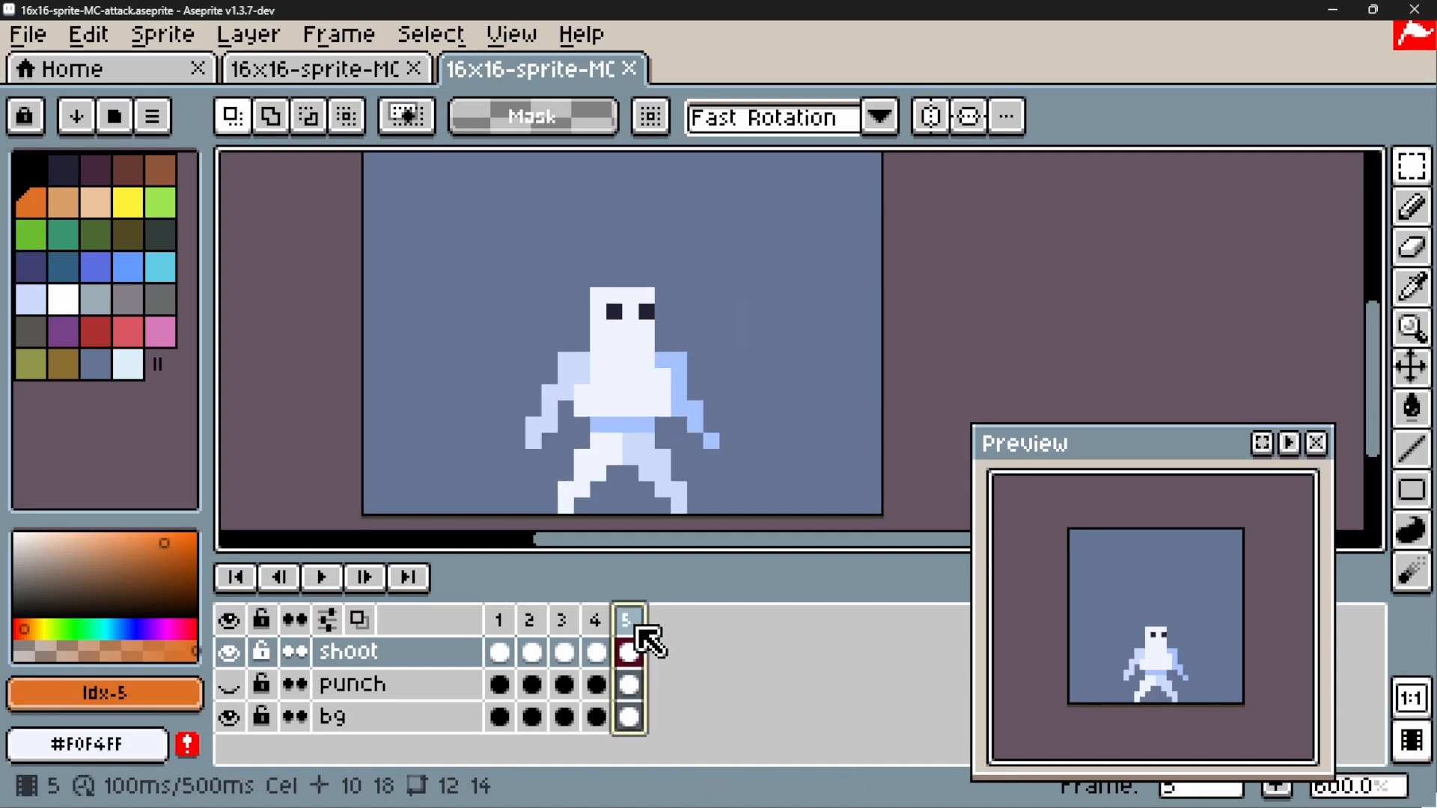
Step through shoot frames 1 to 5 again, rechecking frame 2 against frame 3, and play the animation once more before stopping it
click(500, 633)
click(535, 643)
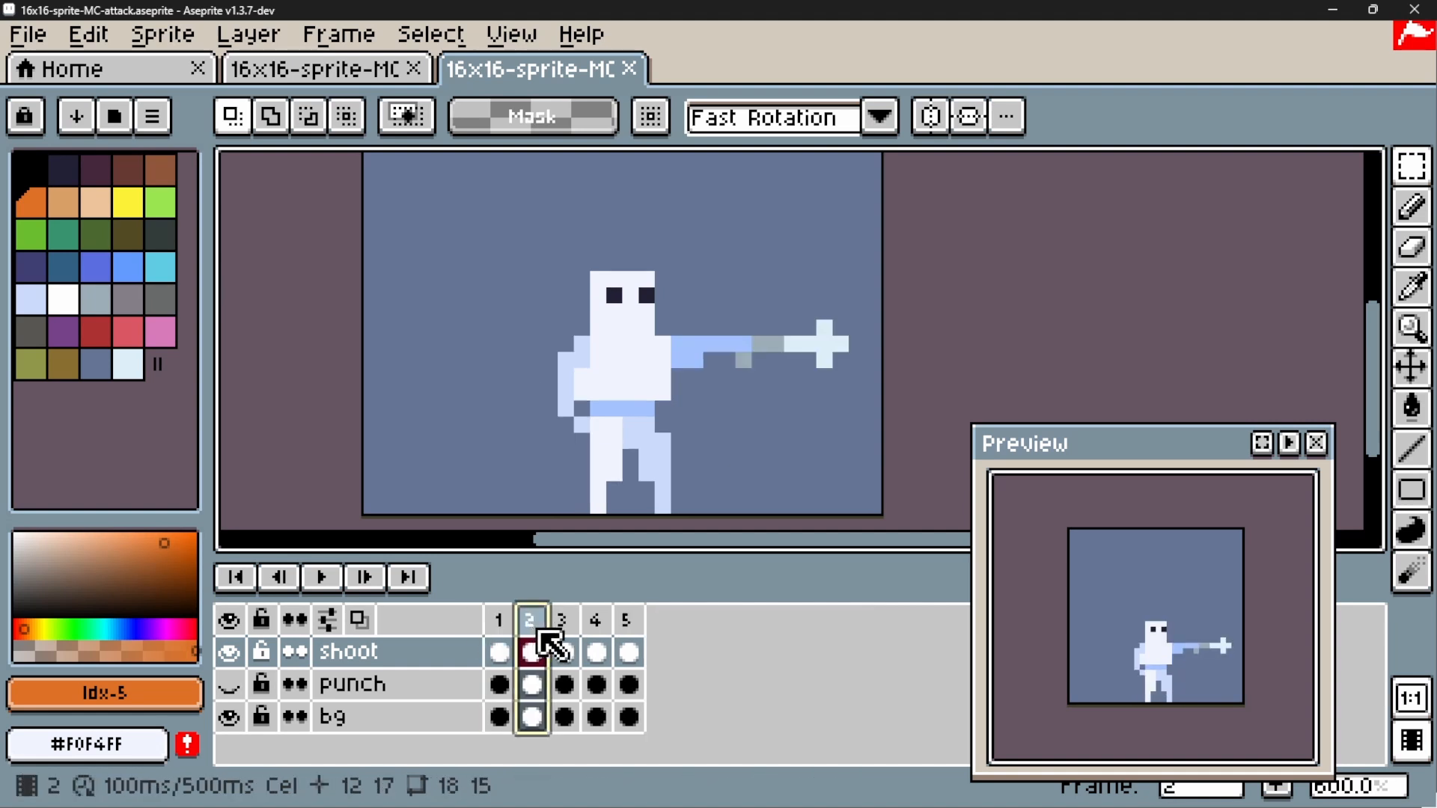
click(577, 640)
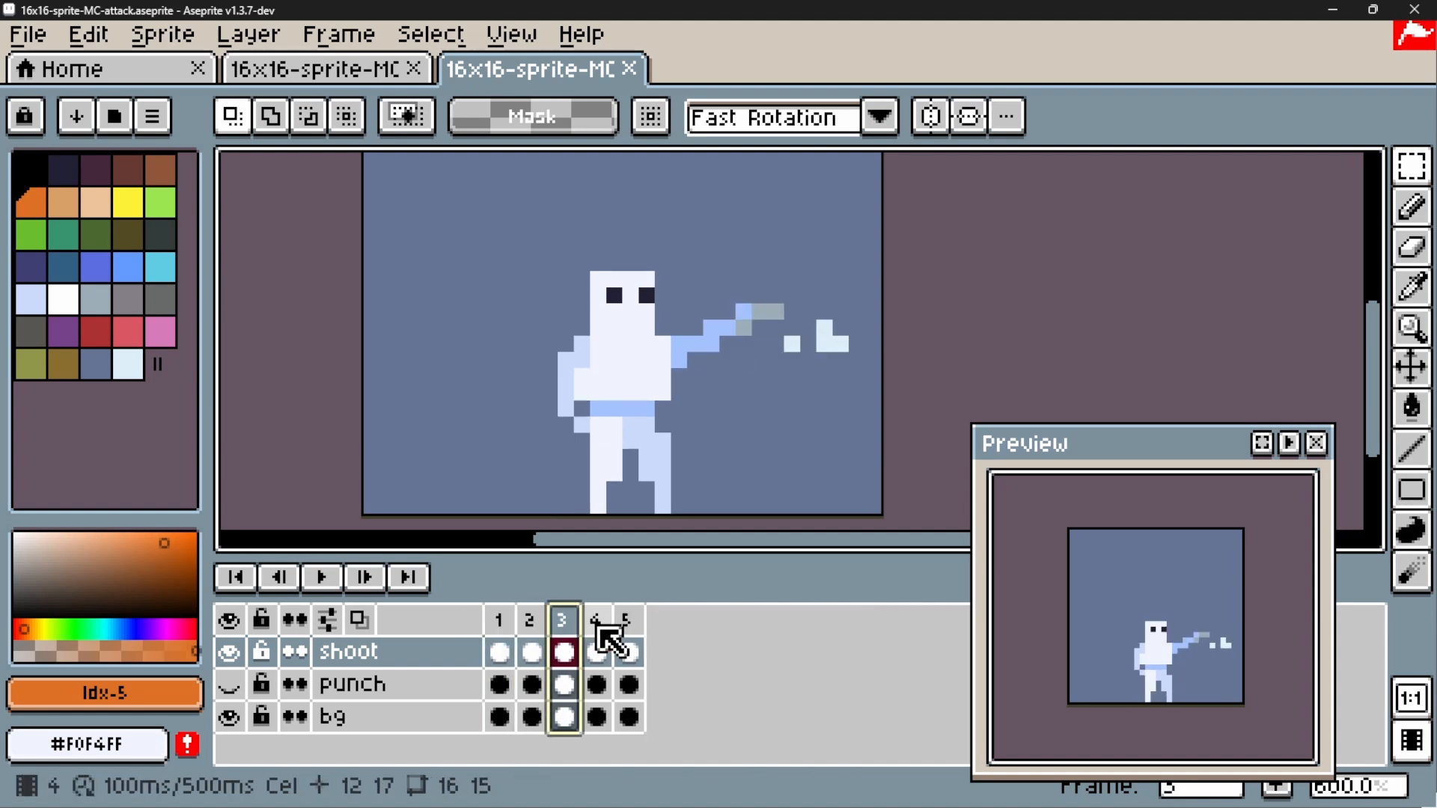
click(543, 635)
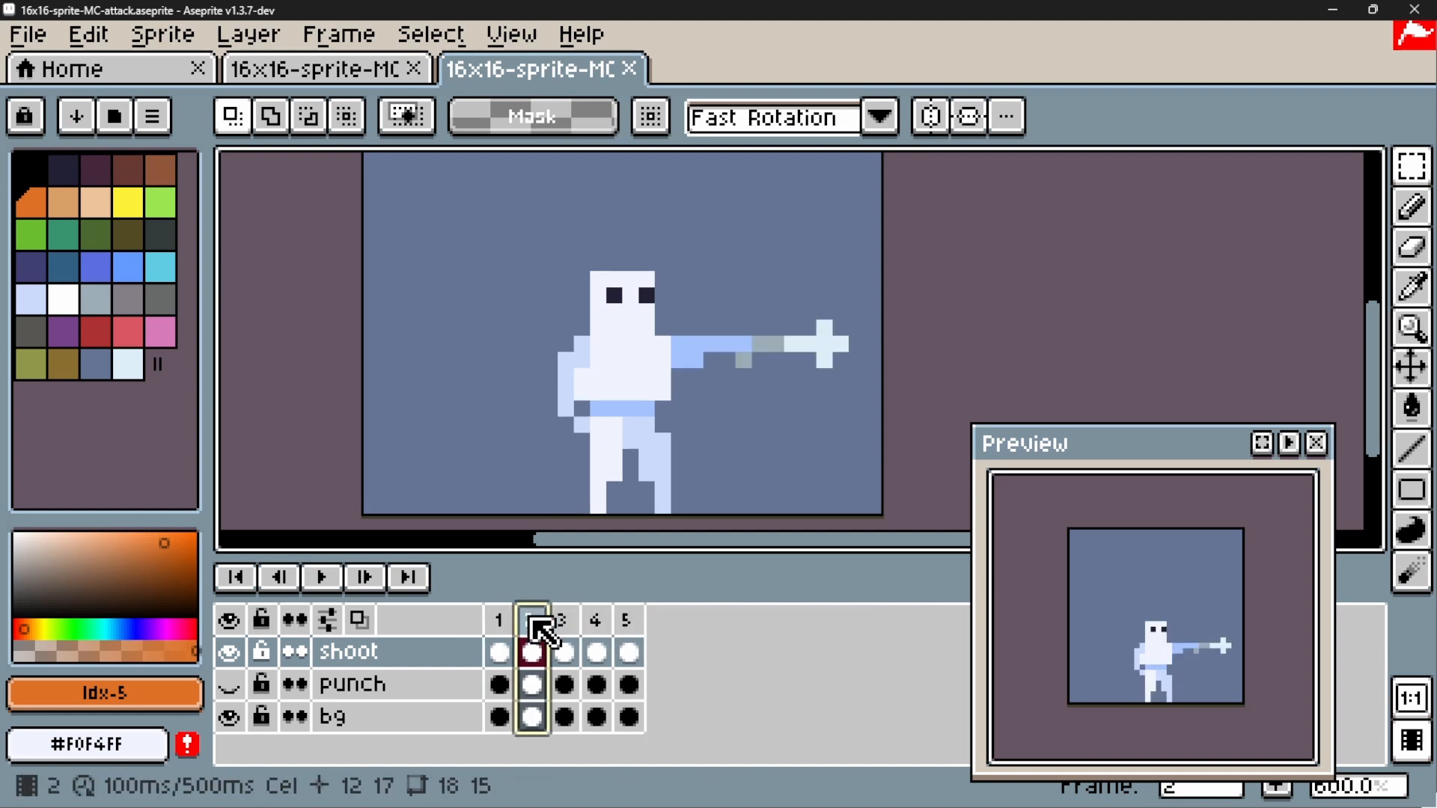
click(570, 633)
click(599, 629)
click(629, 635)
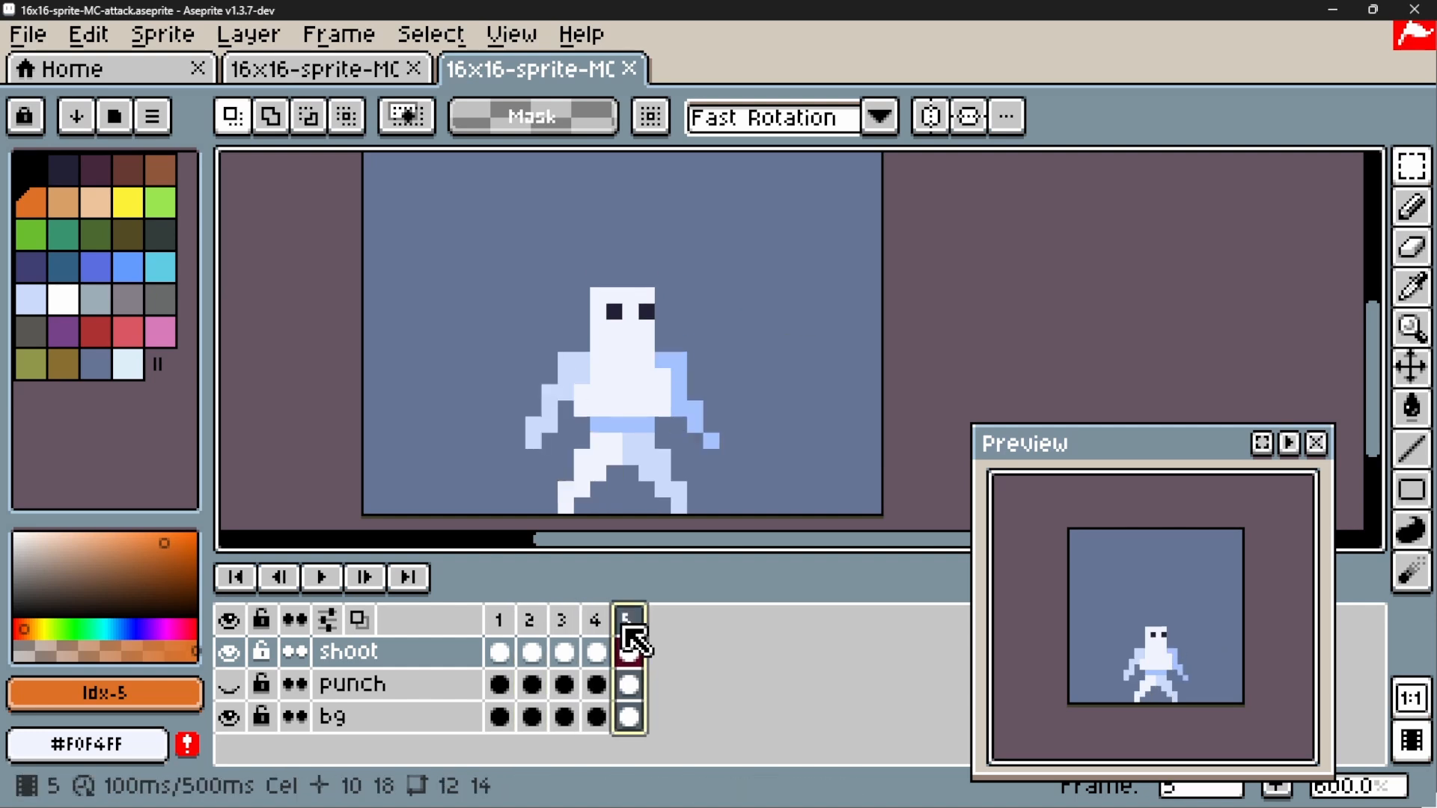
click(324, 577)
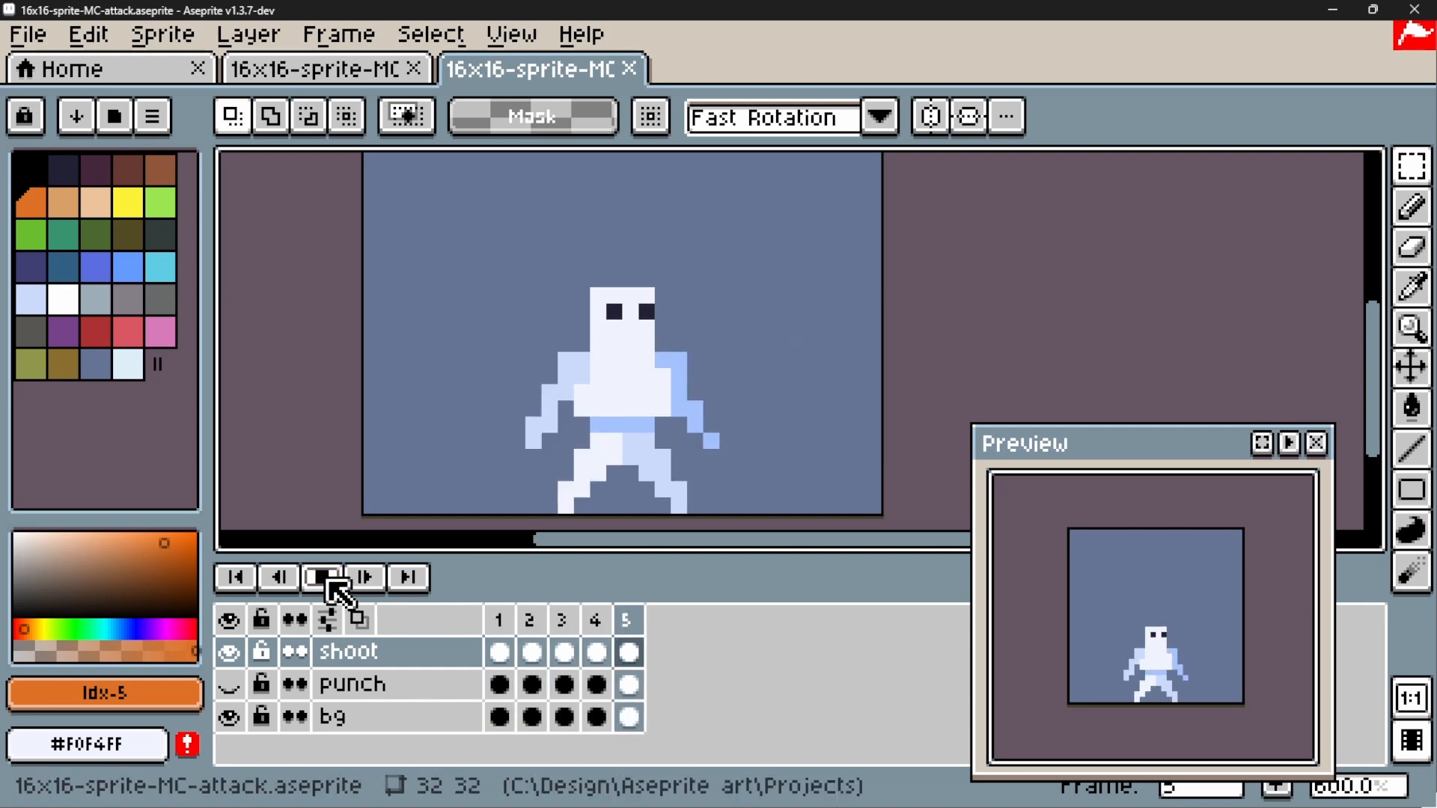
click(324, 578)
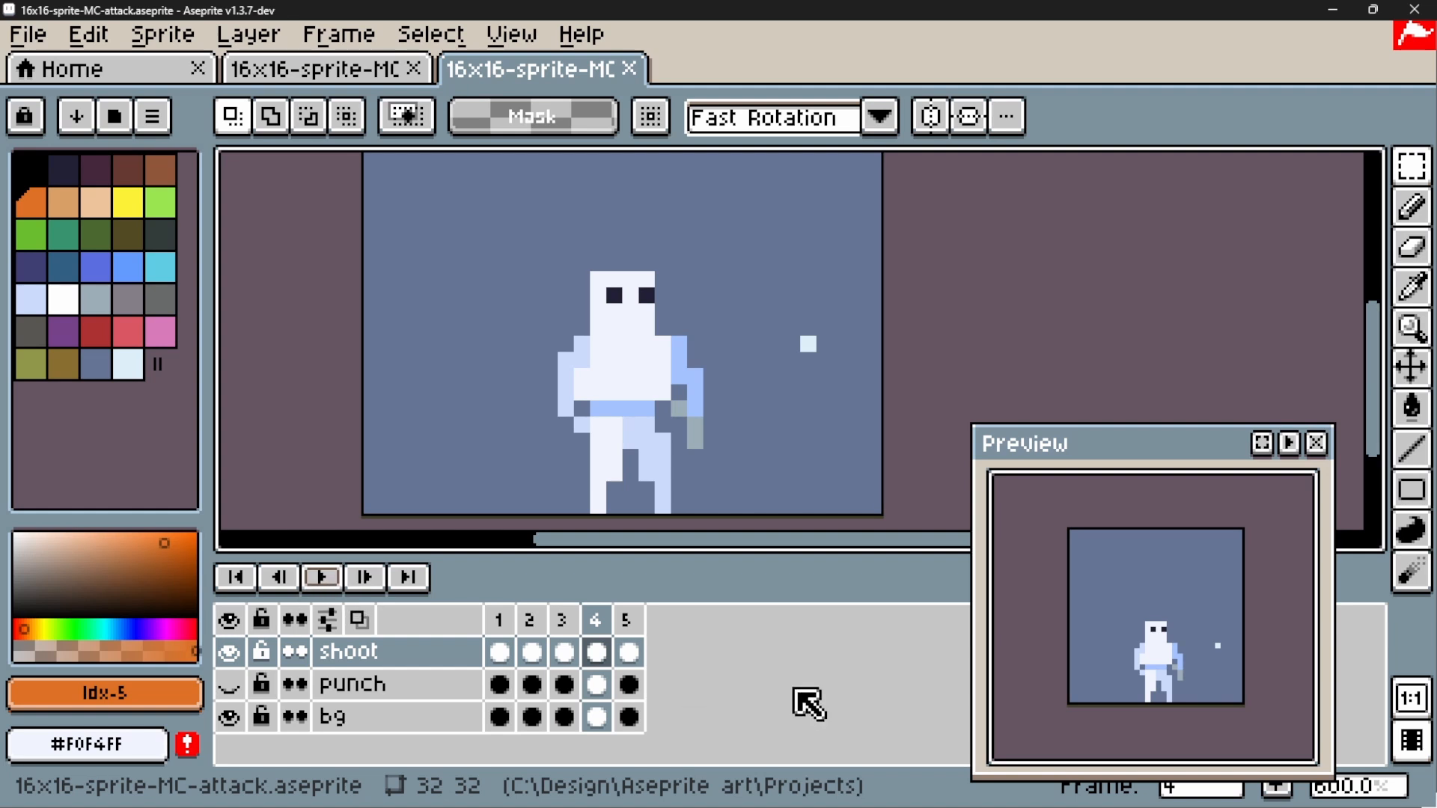
Switch to the Platformer debug game, move the character away from the enemy and try the shoot attack
click(932, 799)
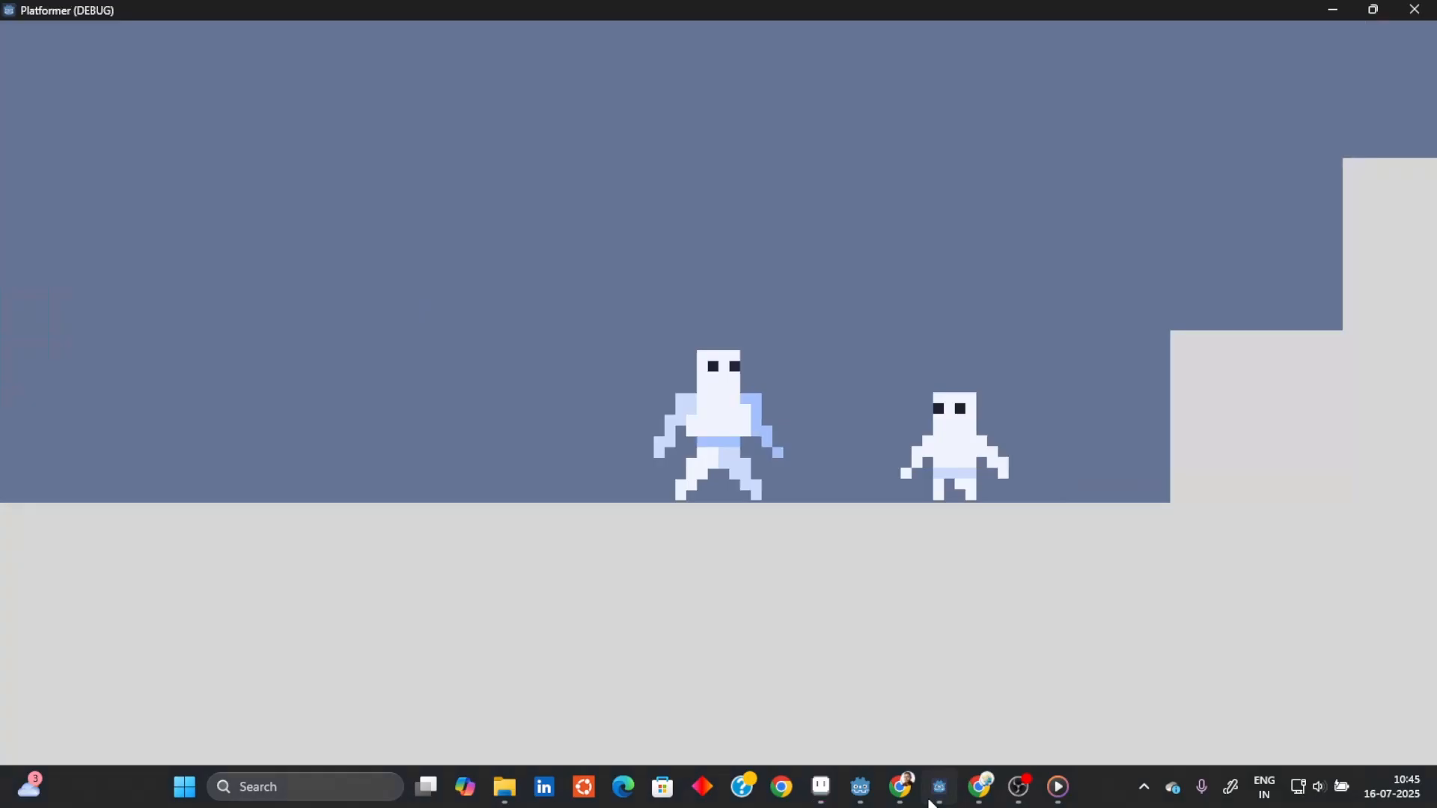
key(a)
key(d)
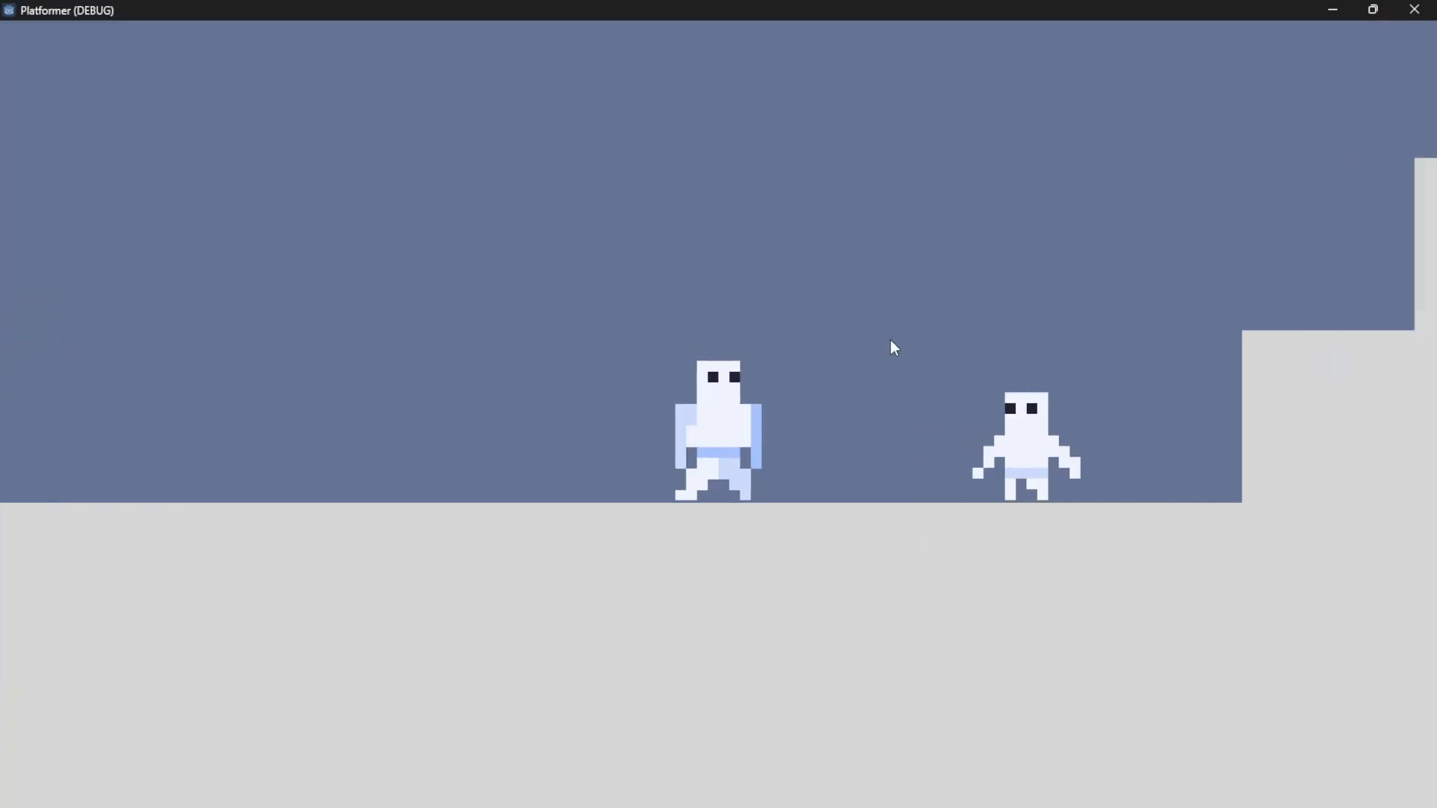
key(a)
key(d)
click(891, 339)
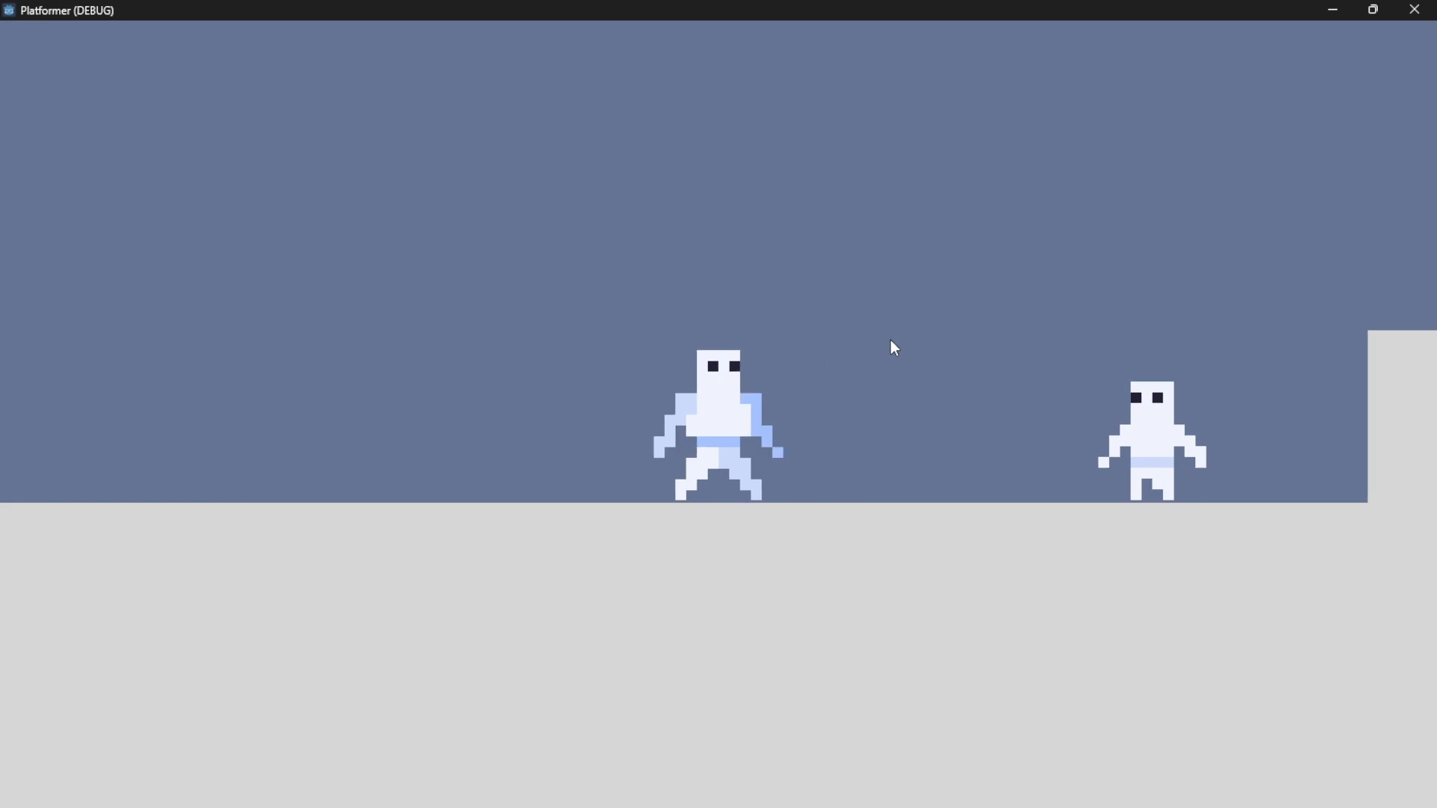
Repeat the shoot attack several times while the character stands facing the distant enemy
click(891, 339)
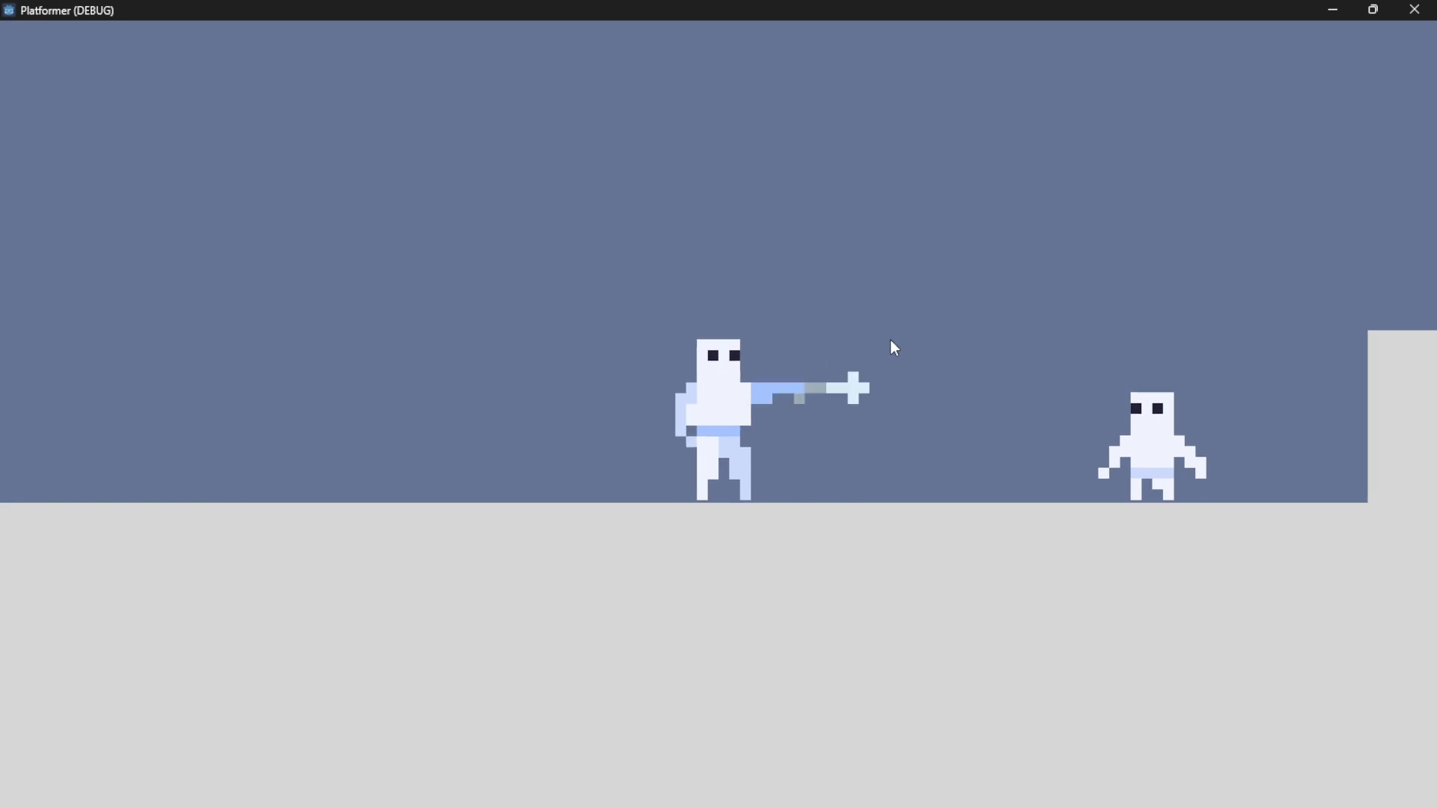
click(252, 302)
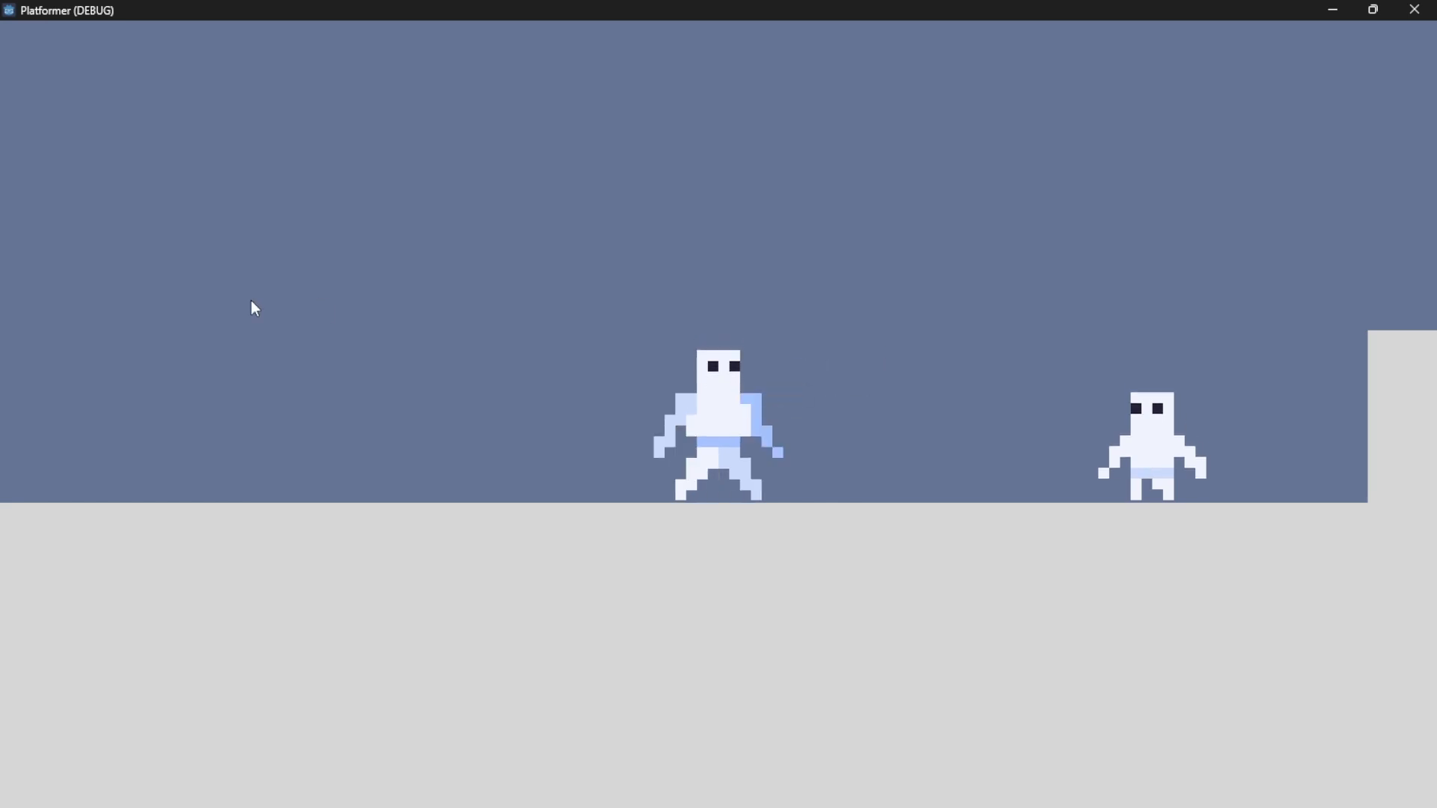
click(252, 302)
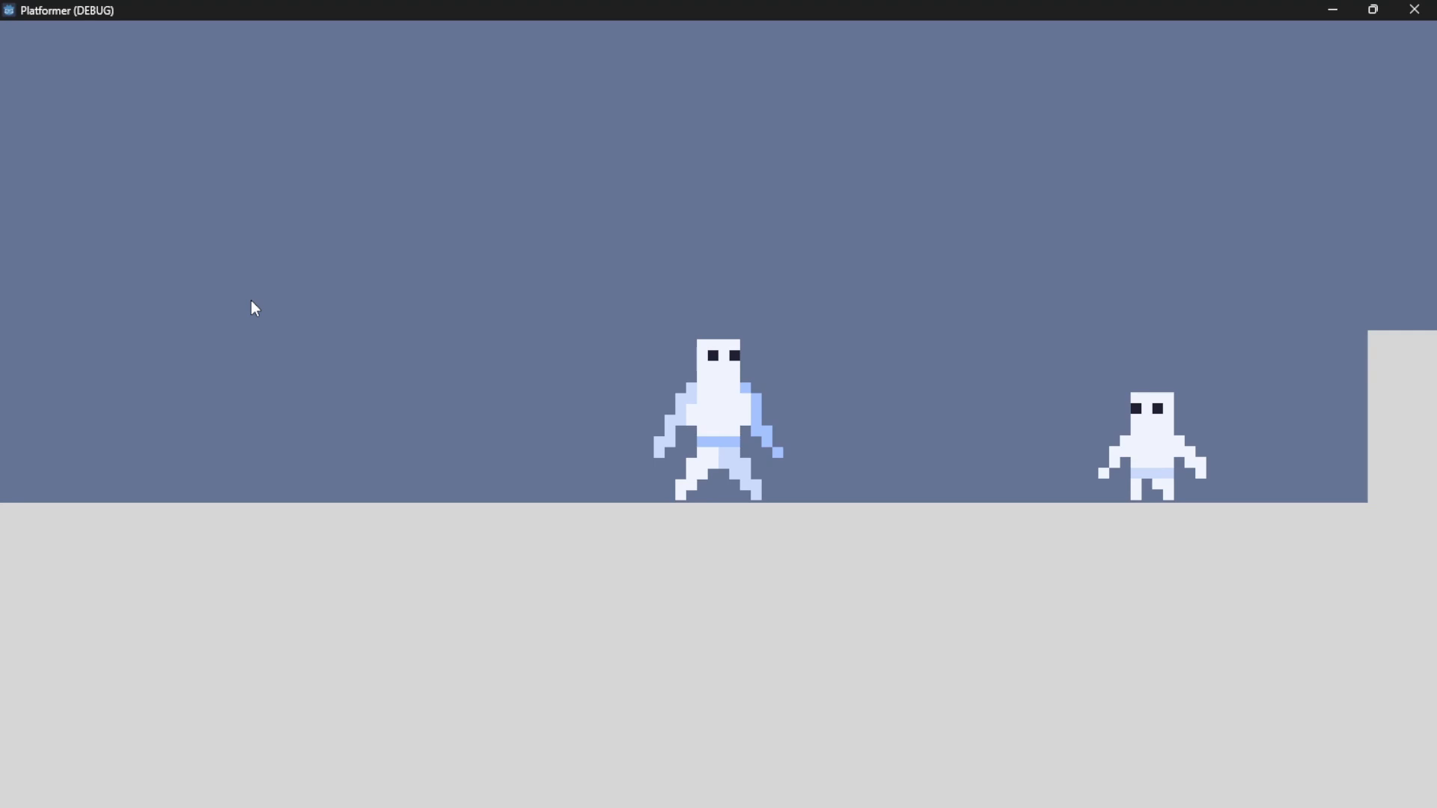
click(251, 301)
click(252, 302)
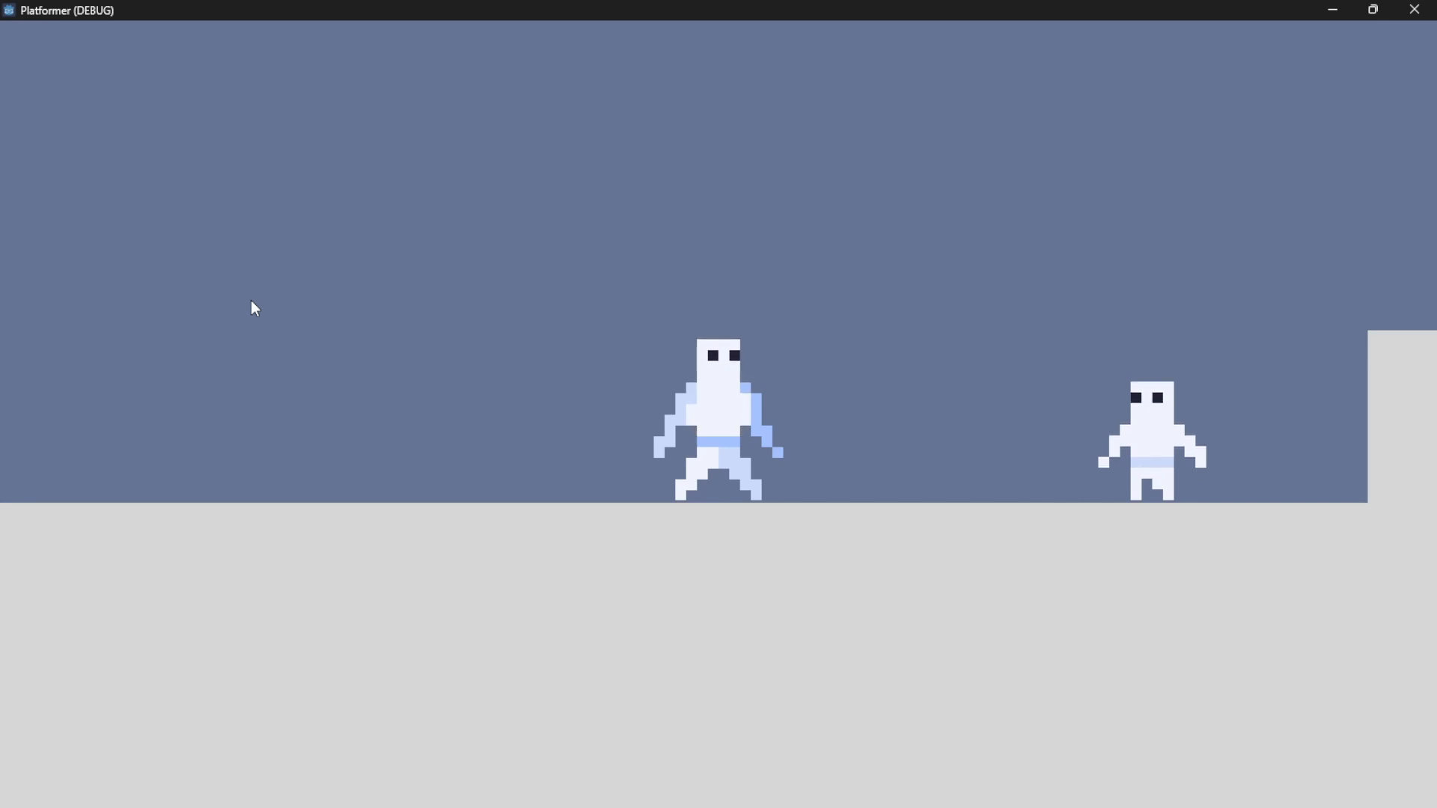
Walk the character up to the enemy and back away, and test the punch attack twice
key(Right)
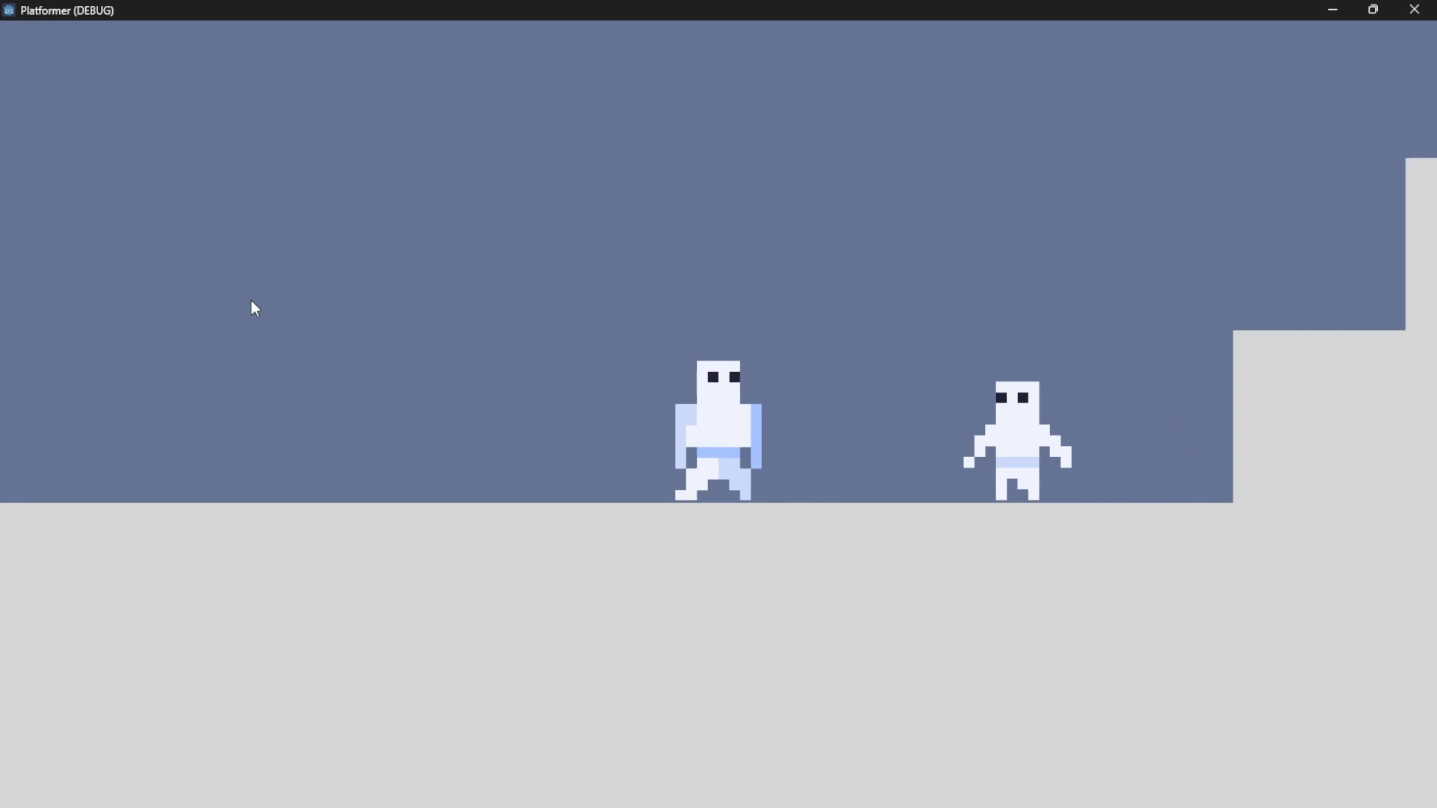
key(Left)
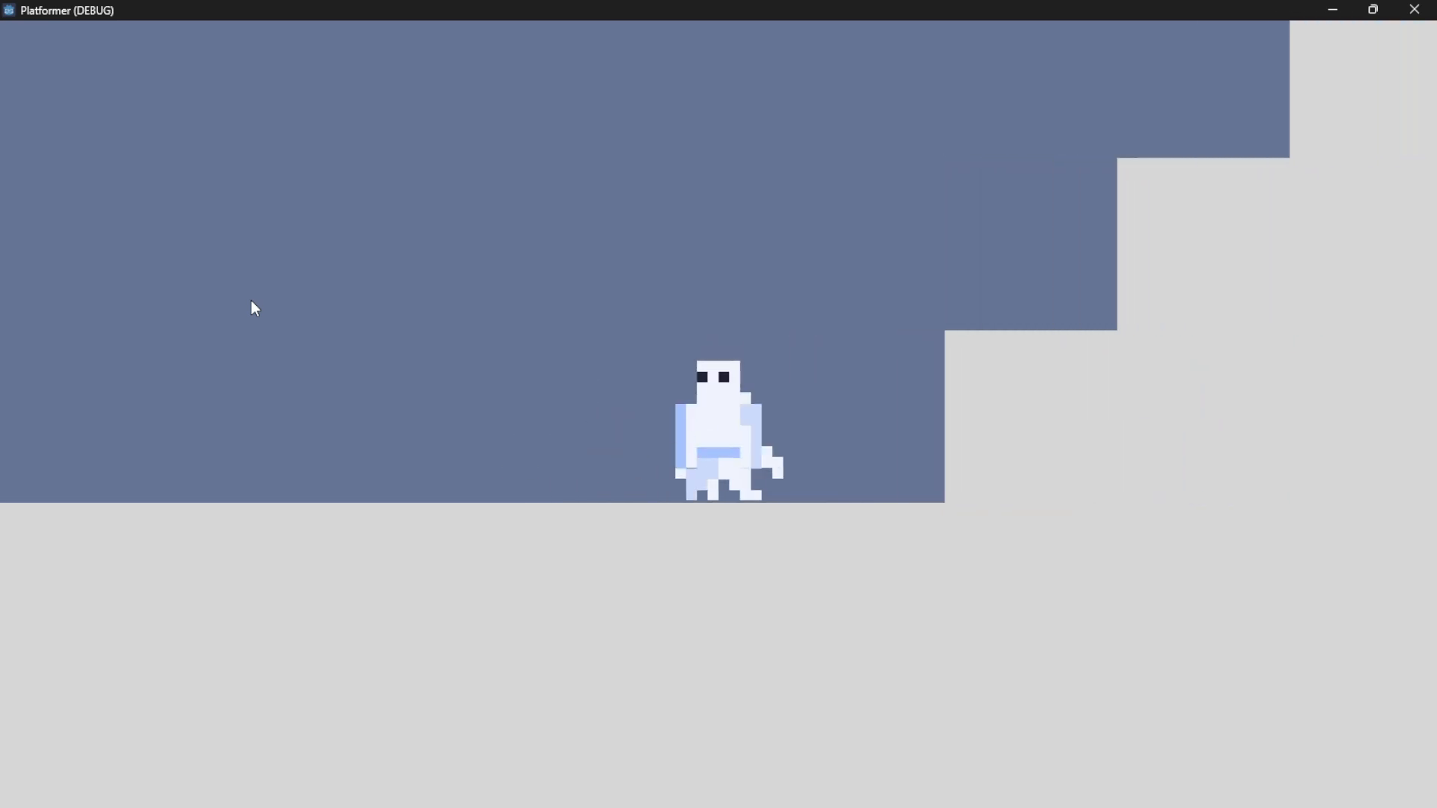
key(Left)
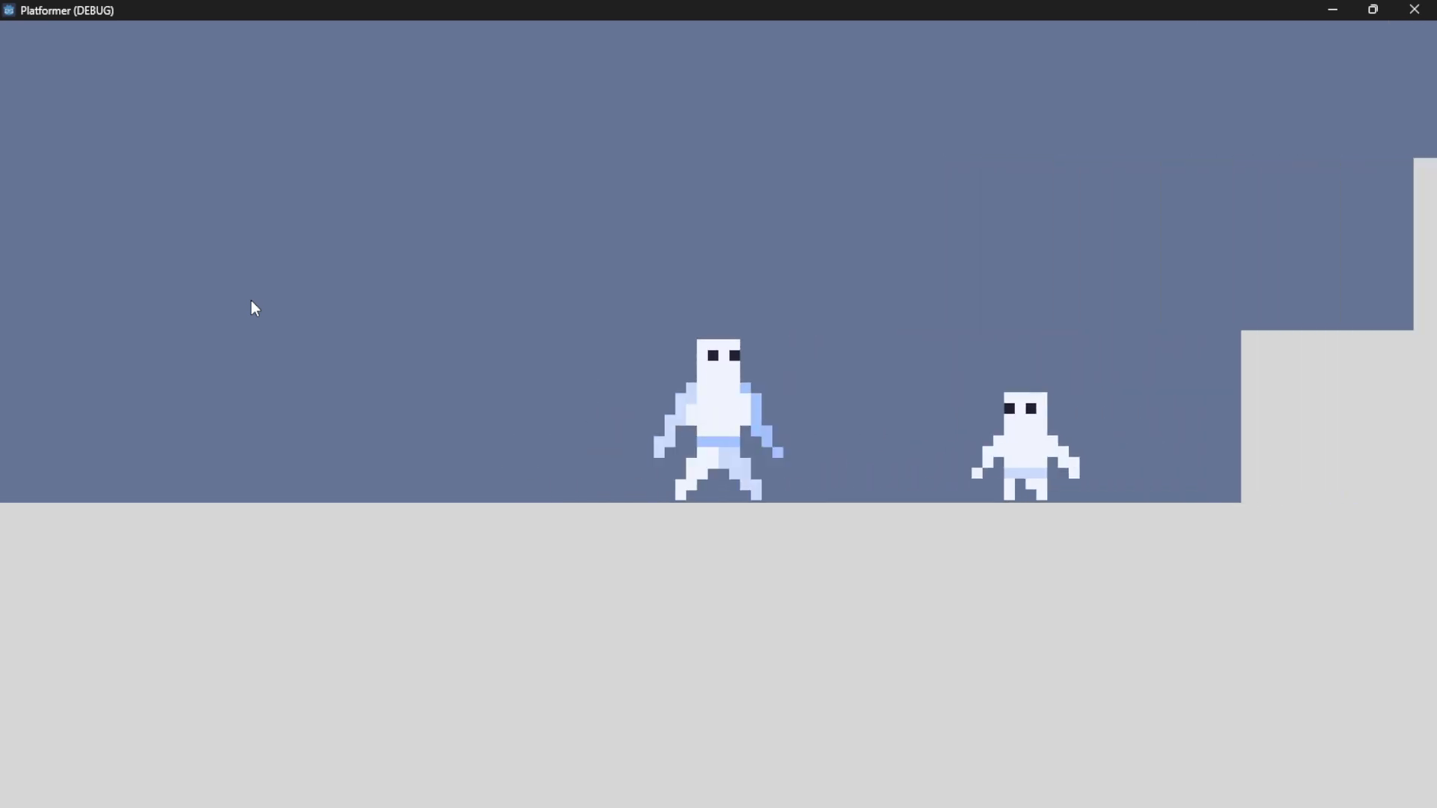
key(x)
key(x)
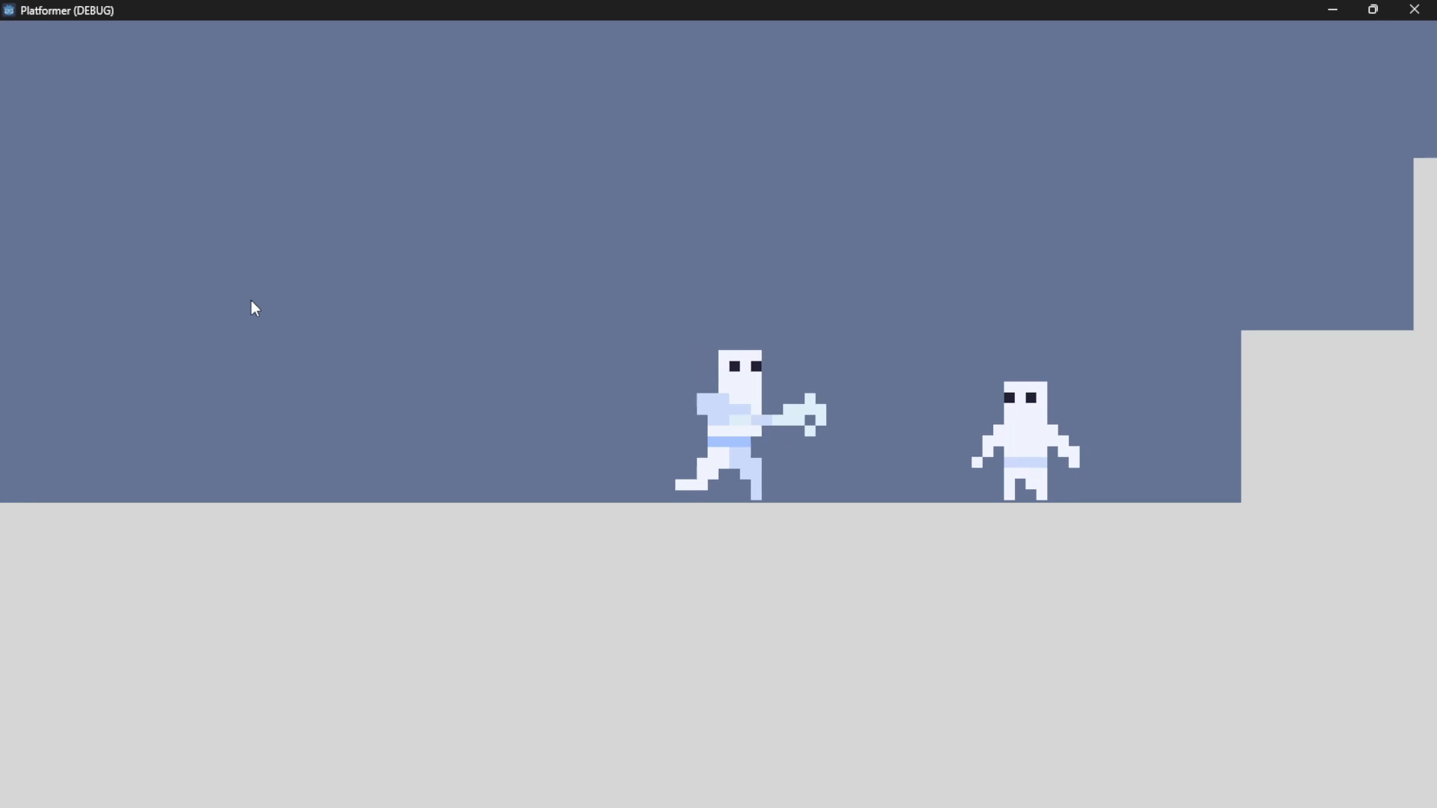